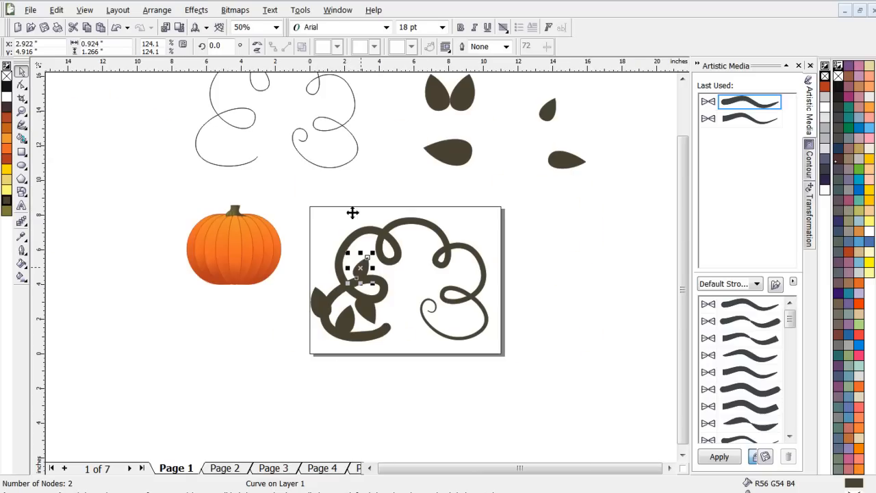
- Place a copy of the large leaf from the leaf pair on the outer side of the vine's upper-left curve
scroll(363, 268, "up", 1)
scroll(363, 268, "down", 1)
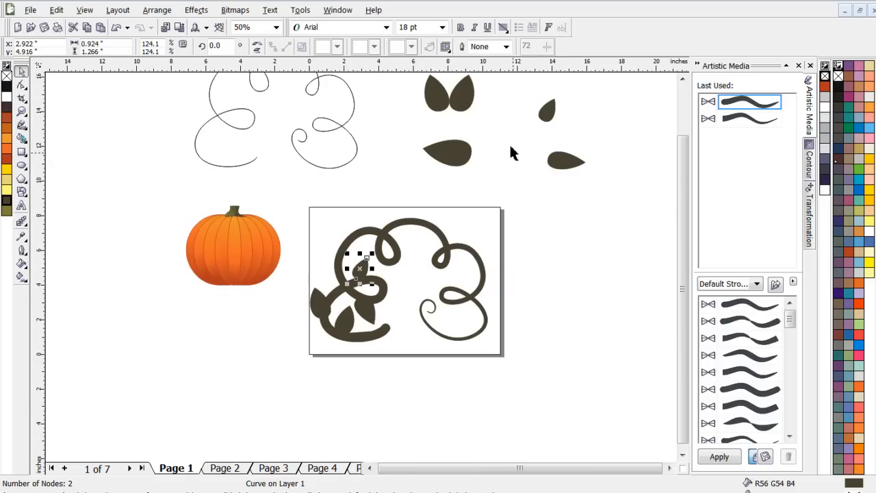
left_click(444, 98)
left_click_drag(434, 95, 321, 236)
scroll(349, 274, "up", 2)
scroll(349, 273, "down", 1)
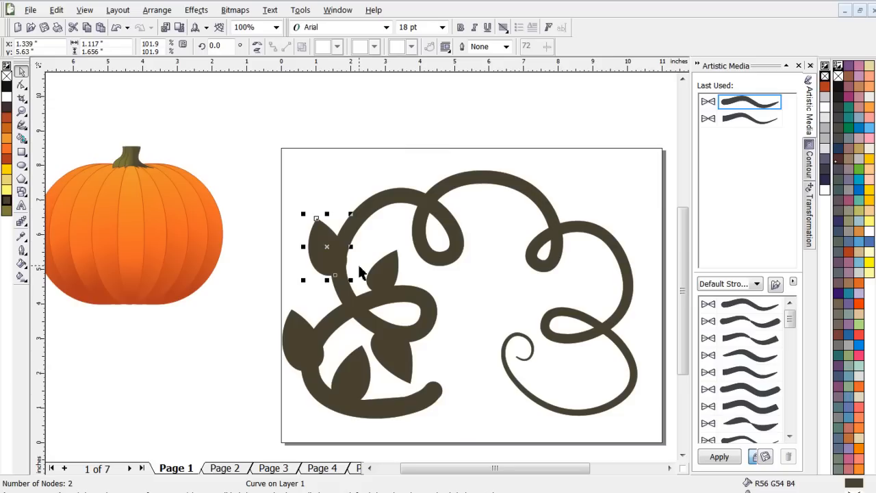
- Place a copy of the small upright leaf on the upper-left arch of the vine
scroll(353, 255, "down", 1)
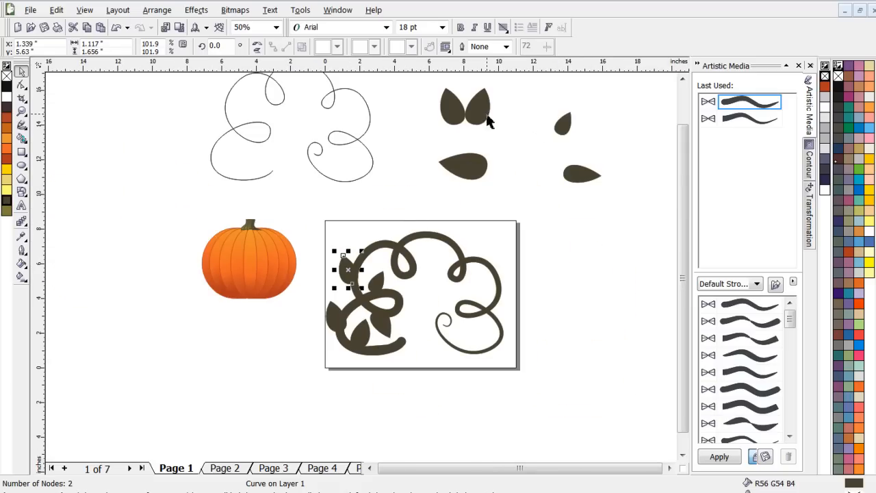
left_click(562, 124)
left_click_drag(562, 125, 370, 258)
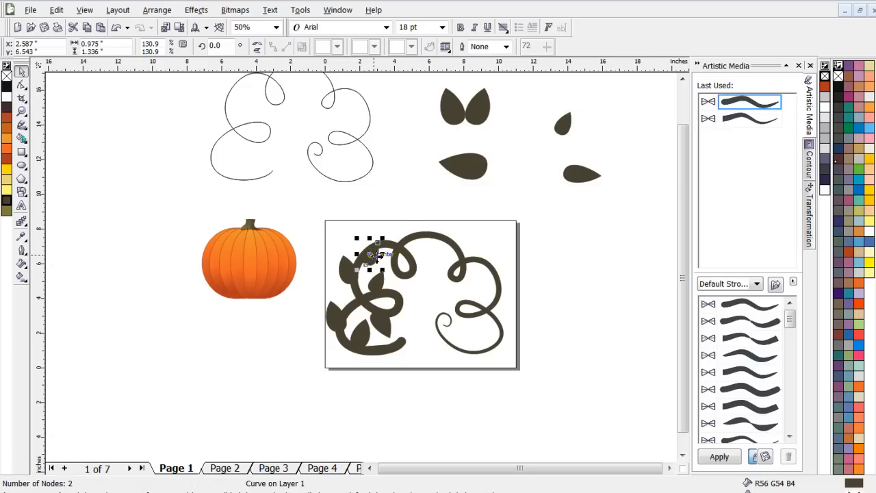
scroll(366, 263, "up", 2)
scroll(361, 268, "up", 1)
scroll(363, 267, "down", 2)
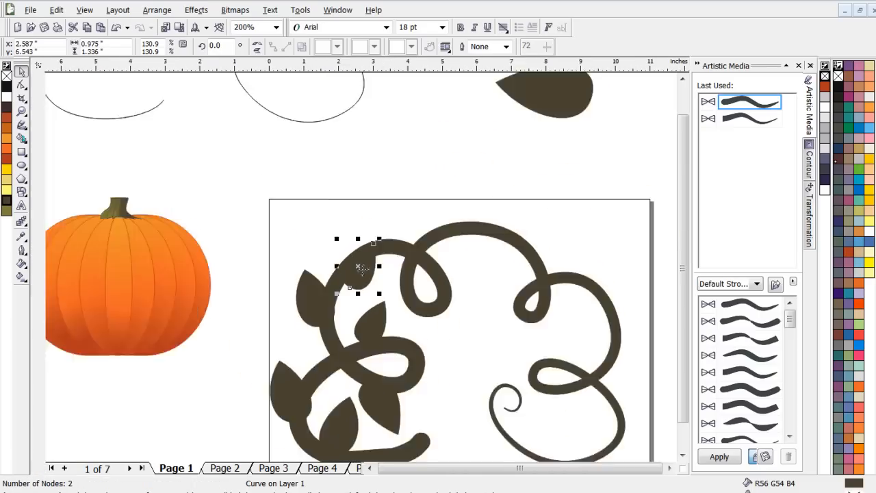
scroll(363, 268, "up", 1)
scroll(362, 269, "up", 2)
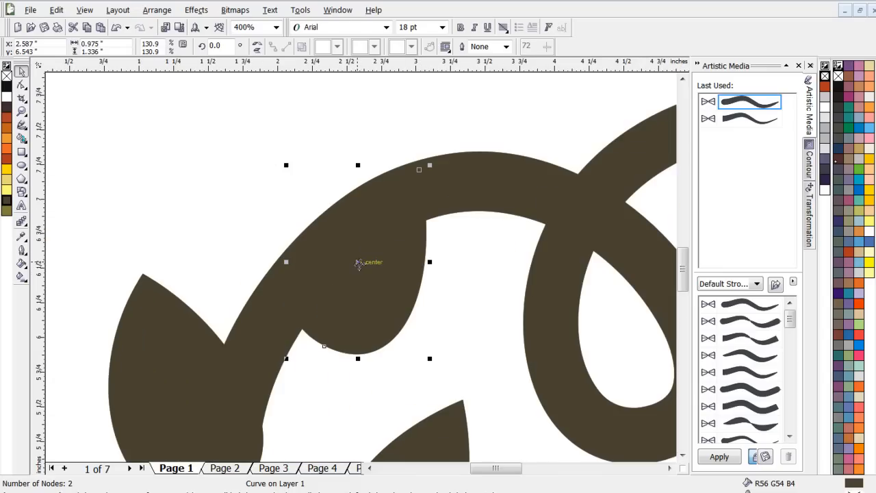
- Rotate the new leaf to about 296.4° and shift it to the inner side of the upper-left arch
left_click(359, 263)
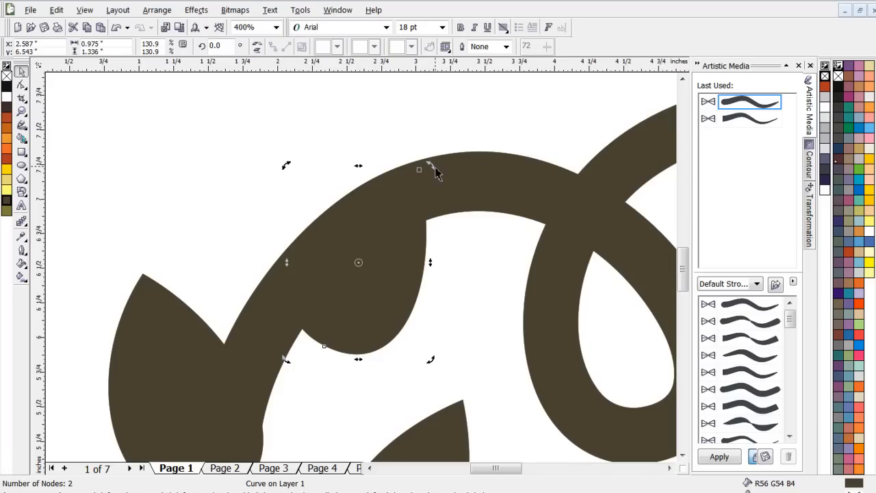
left_click_drag(434, 169, 459, 282)
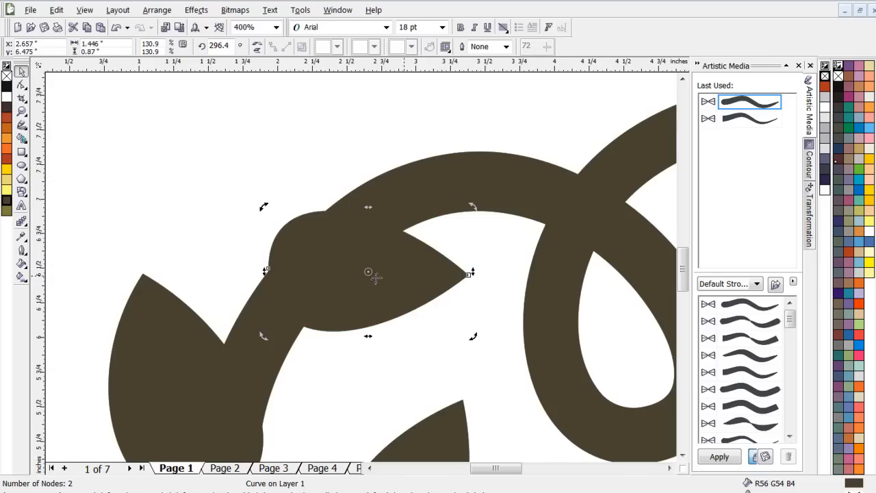
left_click(332, 263)
left_click_drag(332, 263, 331, 280)
scroll(331, 280, "down", 3)
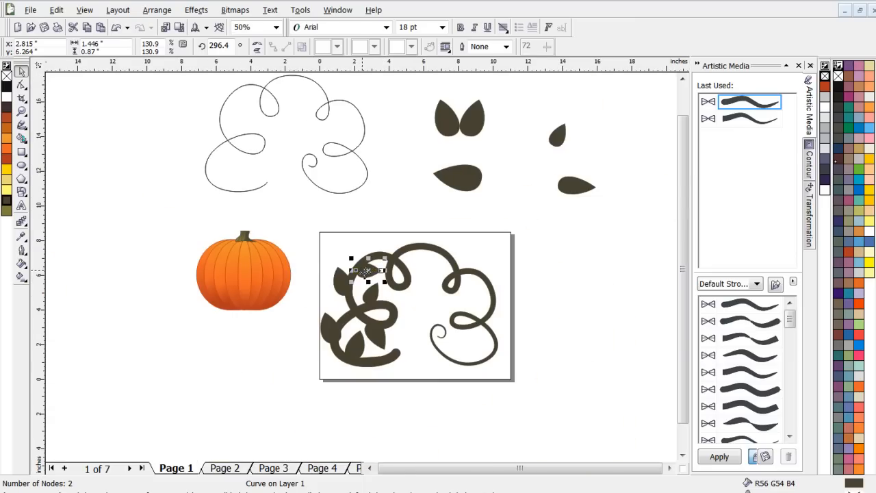
scroll(366, 272, "up", 1)
scroll(366, 268, "down", 2)
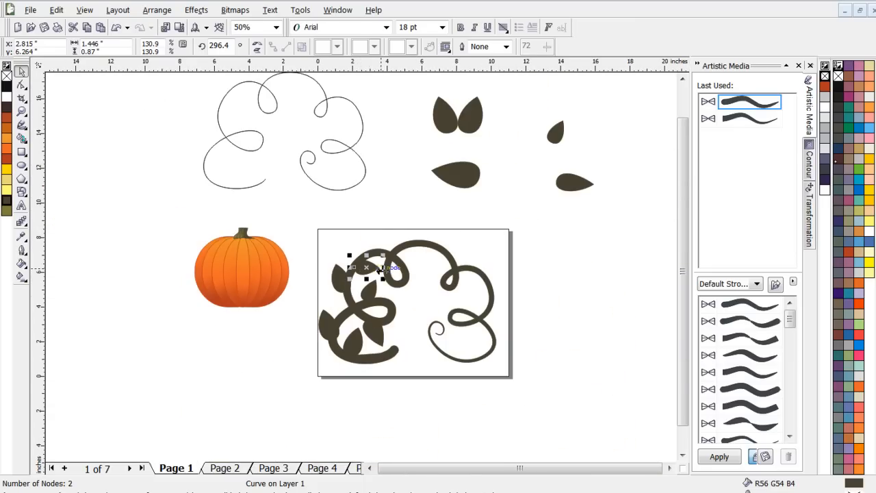
scroll(373, 267, "up", 2)
left_click(336, 272)
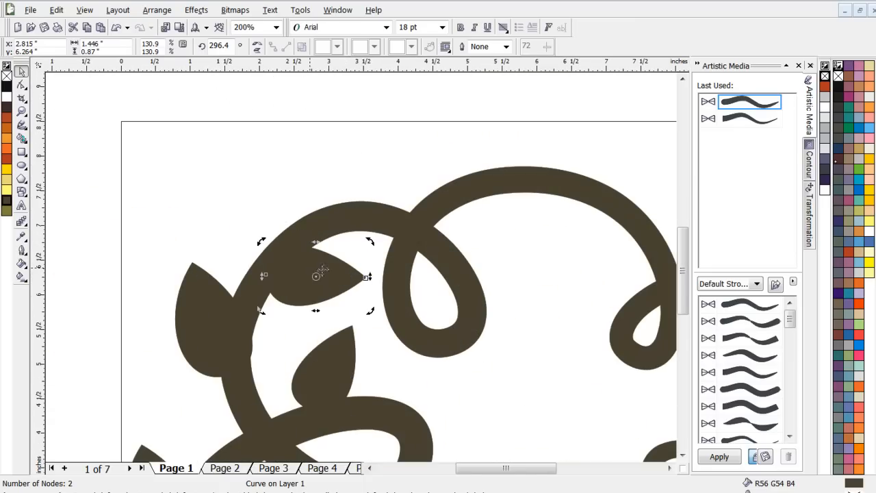
- Place a copy of the small horizontal leaf on the vine's top arch and rotate it to about 328.7°
scroll(400, 248, "down", 2)
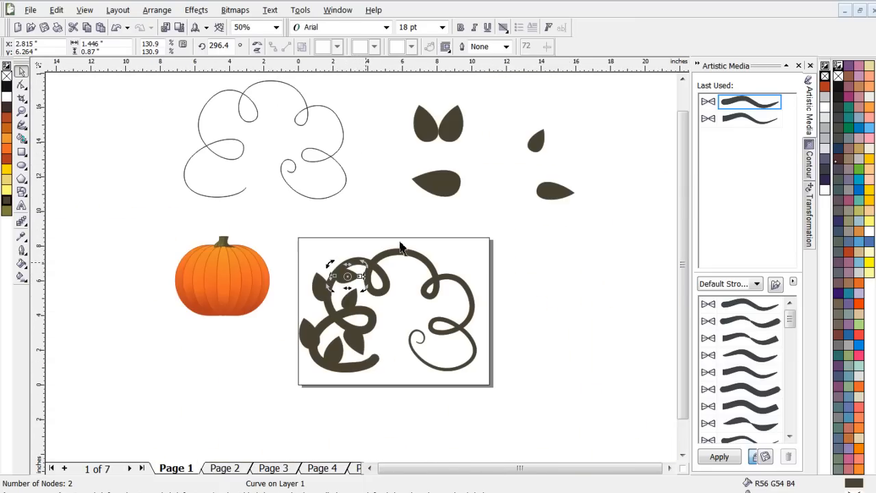
left_click(551, 193)
left_click_drag(551, 191, 397, 264)
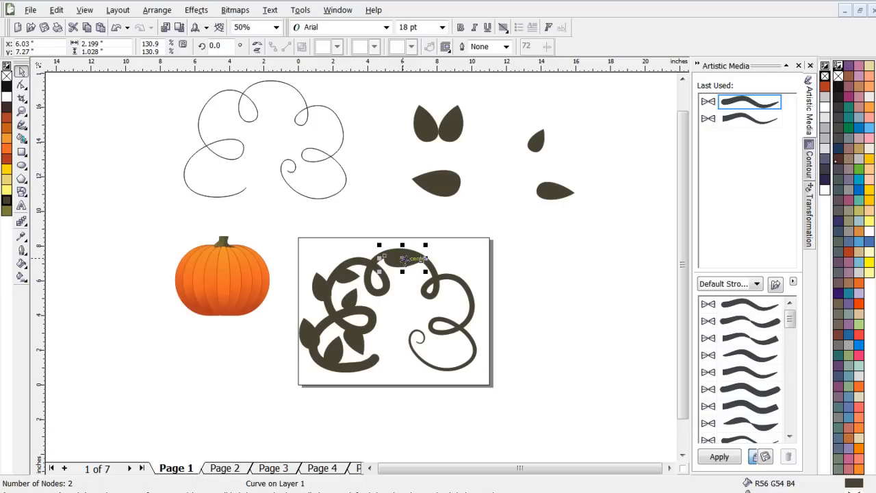
scroll(411, 258, "up", 2)
left_click(417, 256)
left_click_drag(443, 228, 423, 279)
- Move the rotated leaf to the inside of the top arch and scale it down proportionally to 94.4%
left_click(312, 230)
left_click_drag(312, 228, 306, 258)
scroll(308, 260, "down", 1)
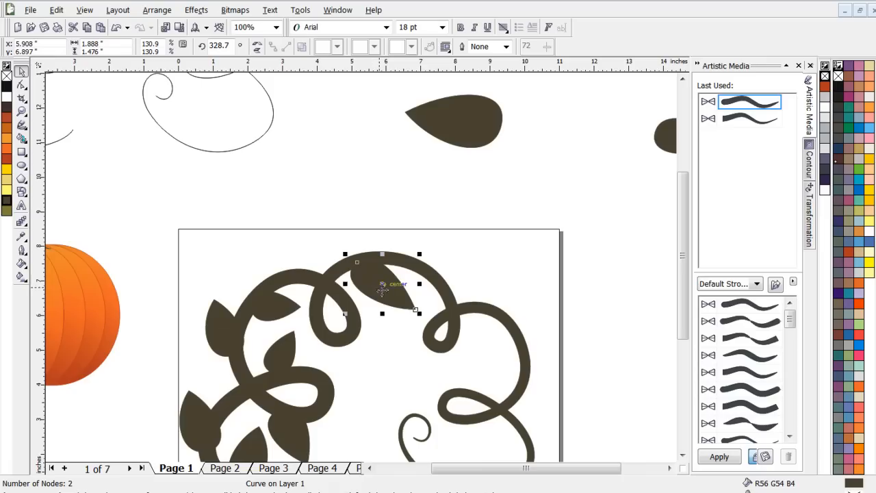
left_click_drag(419, 312, 404, 307)
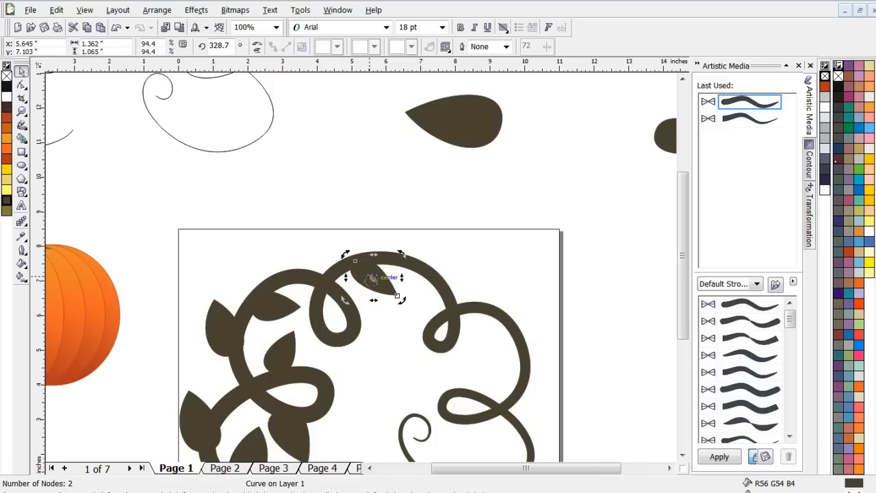
left_click_drag(376, 301, 375, 237)
key("super")
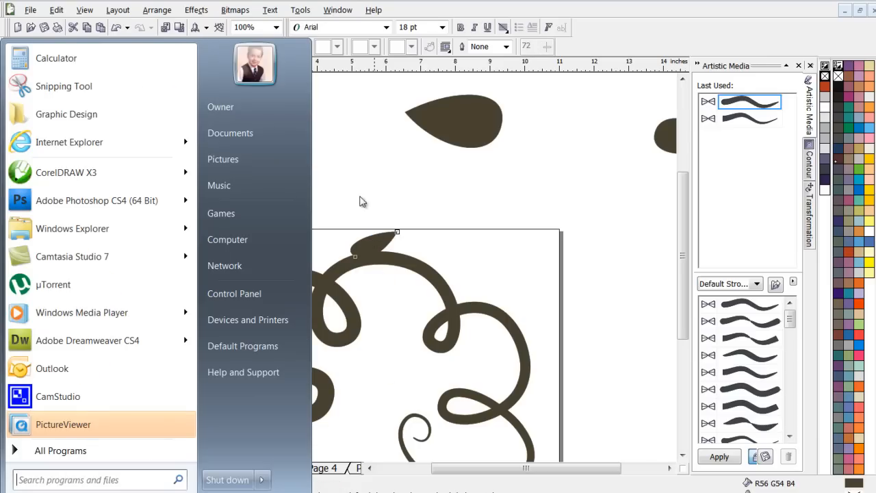
left_click(344, 125)
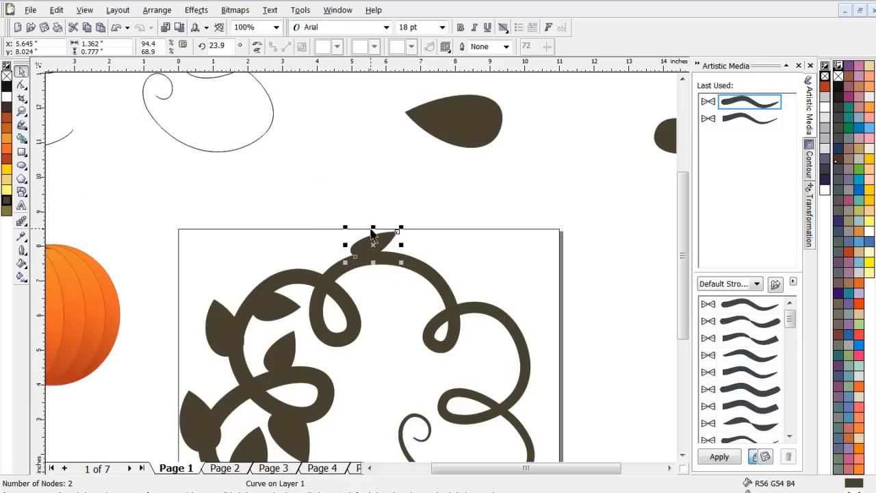
left_click(117, 27)
- Create a vertically mirrored copy of the leaf on the outer side of the vine's top arch
left_click_drag(376, 302, 373, 236)
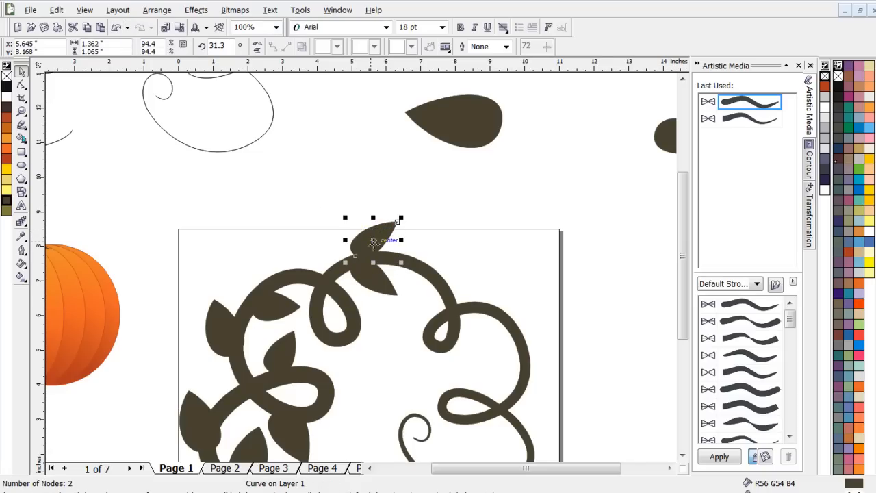
scroll(376, 253, "up", 1)
scroll(377, 254, "down", 3)
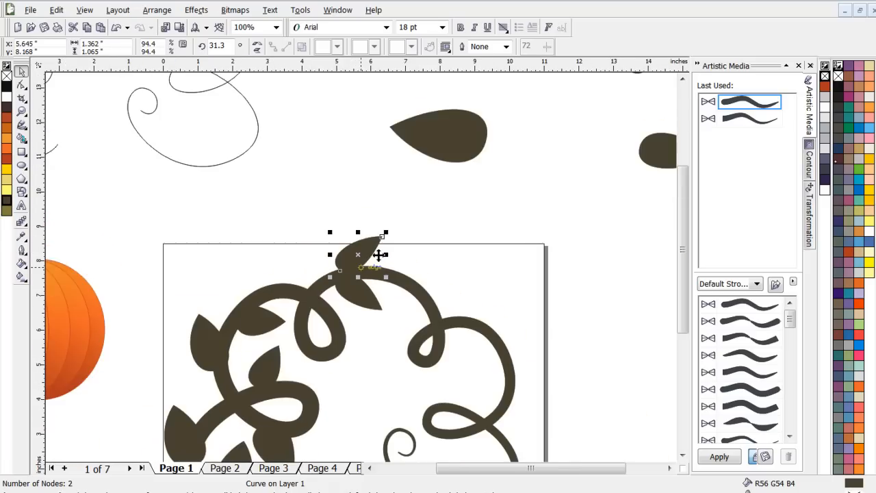
scroll(379, 255, "up", 3)
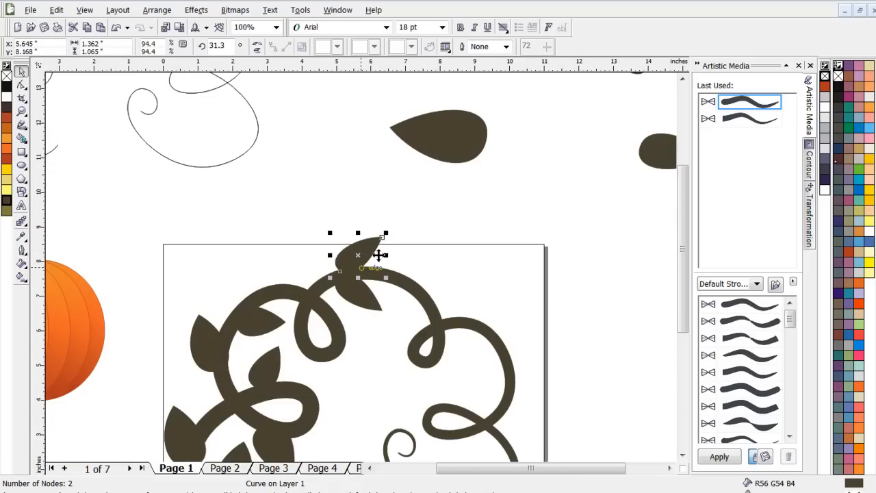
scroll(379, 256, "down", 1)
scroll(402, 296, "up", 1)
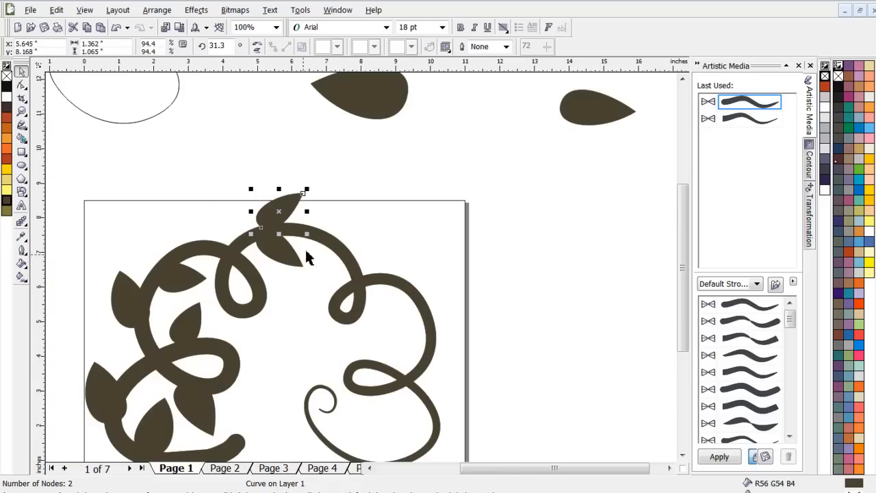
- Place a downward-pointing mirrored copy of the small upright leaf on the vine's right outer edge
scroll(358, 274, "down", 1)
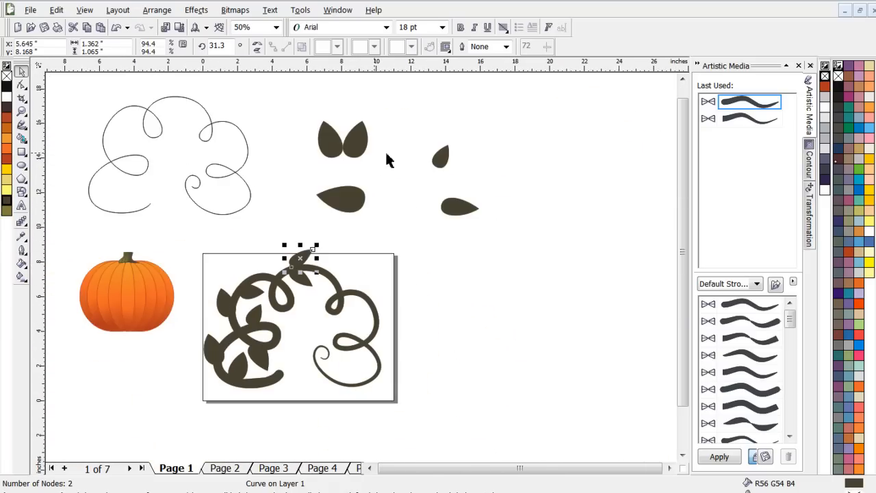
left_click(443, 159)
left_click_drag(443, 142, 384, 325)
left_click(463, 166)
scroll(387, 329, "up", 2)
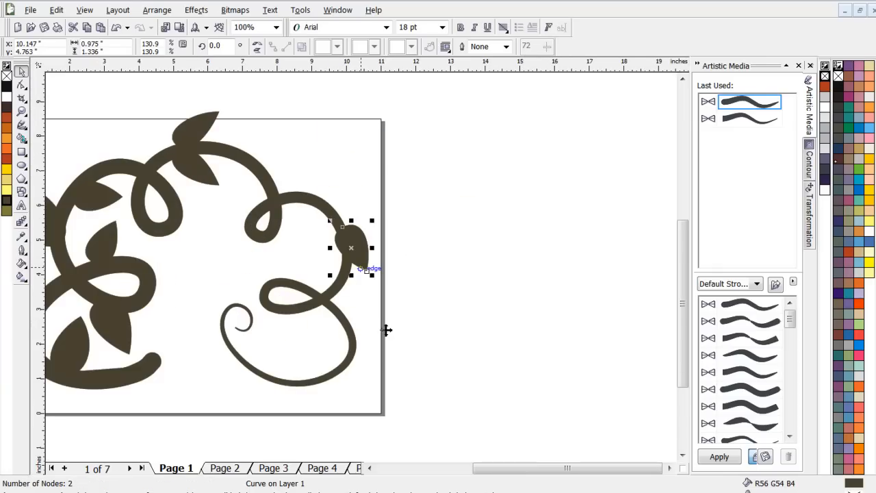
- Place another copy of a small leaf on the inner side of the vine's right arch and deselect it
scroll(387, 329, "down", 2)
left_click(419, 99)
left_click_drag(423, 126, 339, 252)
left_click(397, 163)
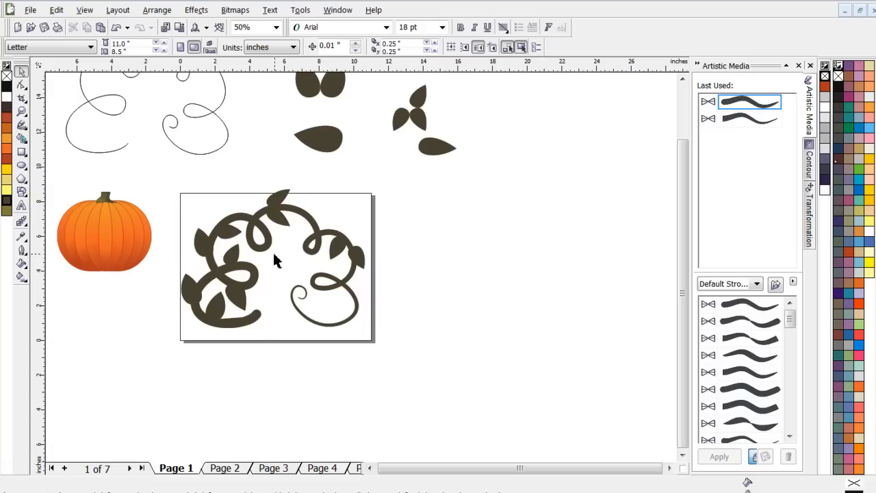
- Delete the thin outline curve that served as the vine's guide above the page
scroll(273, 252, "down", 1)
scroll(361, 263, "up", 1)
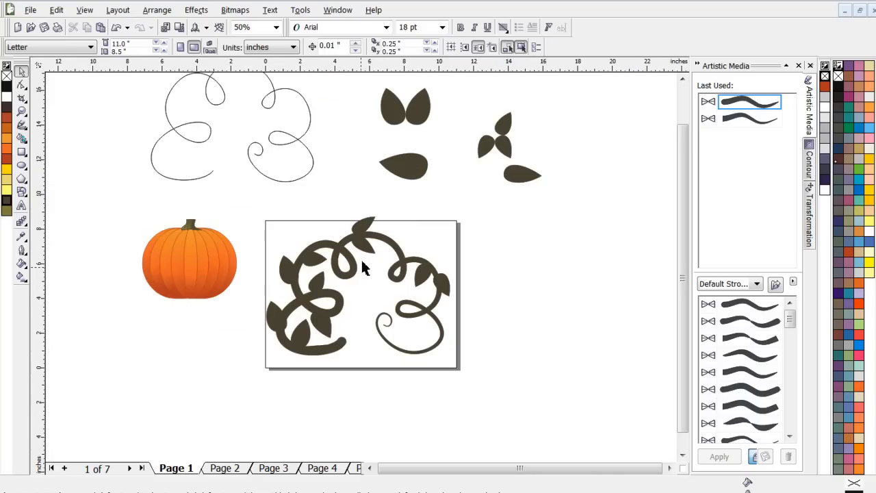
scroll(363, 267, "down", 1)
scroll(363, 267, "up", 1)
left_click(310, 155)
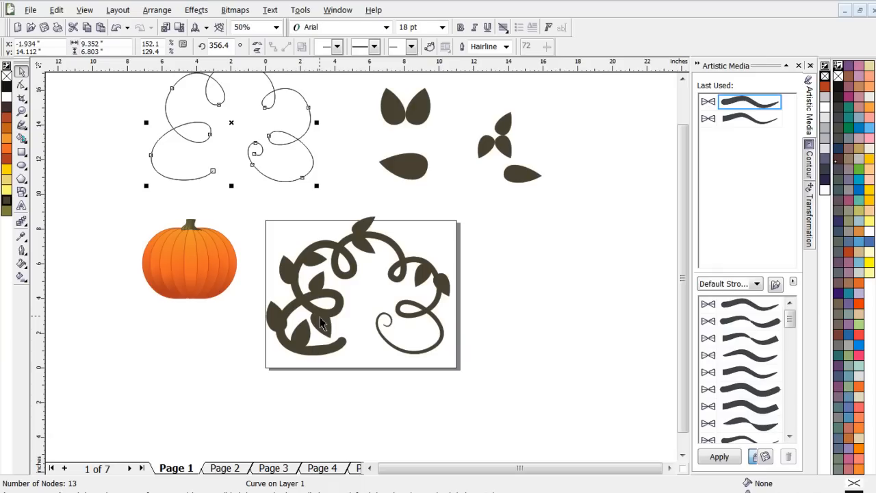
key("Delete")
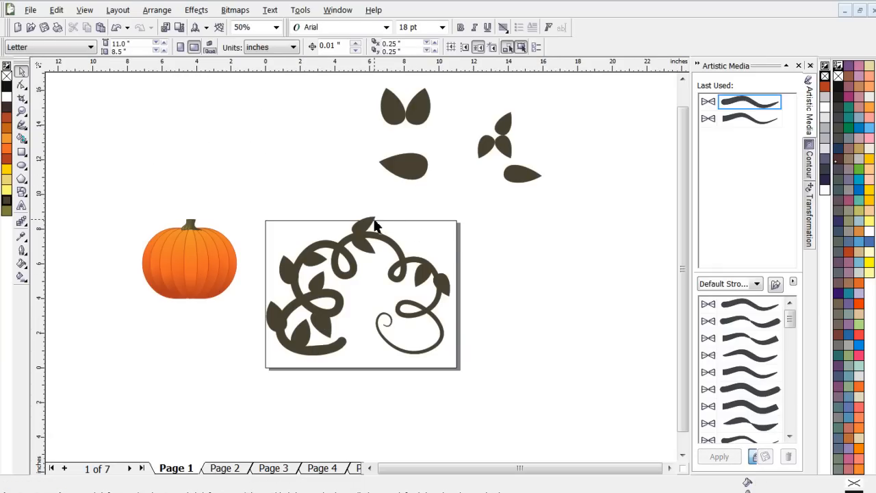
- Try the pumpkin at different spots in the middle of the vine and return it to the empty area beside the page
scroll(375, 226, "down", 1)
scroll(366, 267, "up", 1)
left_click(191, 324)
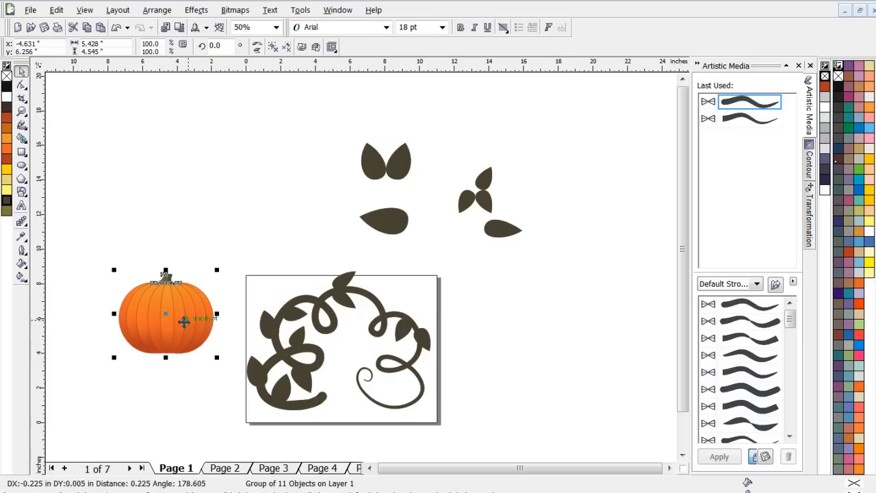
left_click_drag(176, 313, 355, 368)
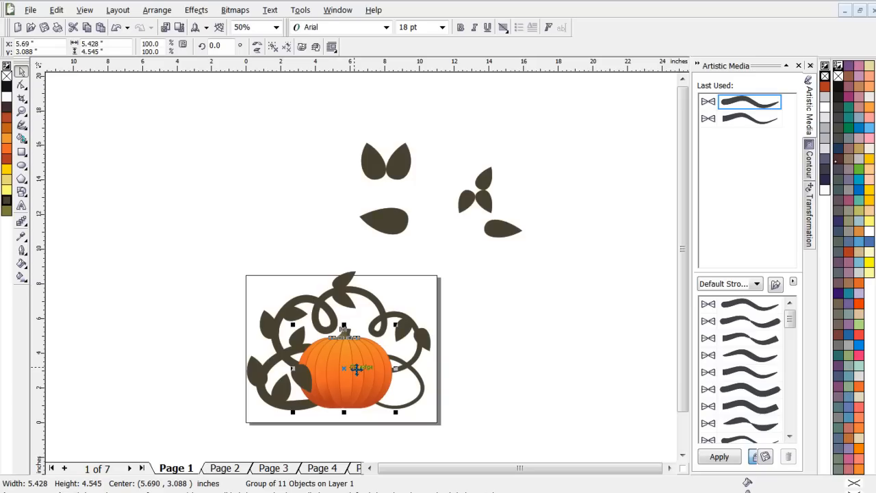
left_click_drag(357, 370, 149, 330)
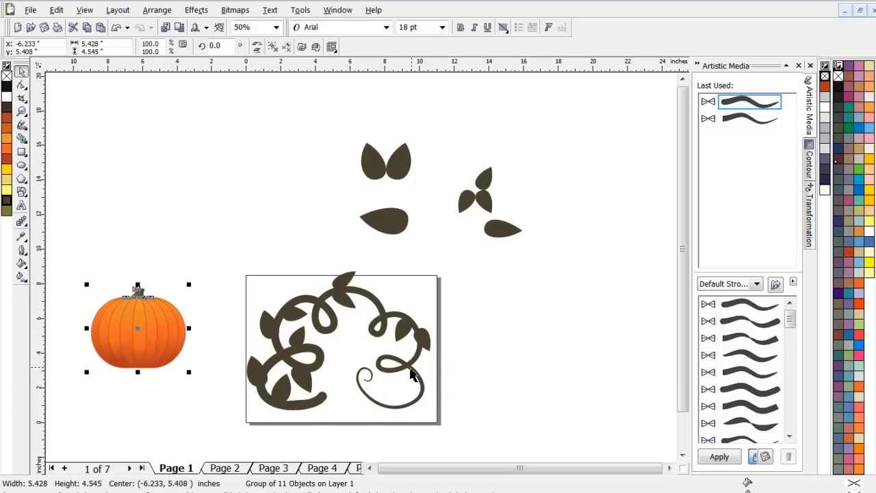
left_click_drag(148, 321, 353, 353)
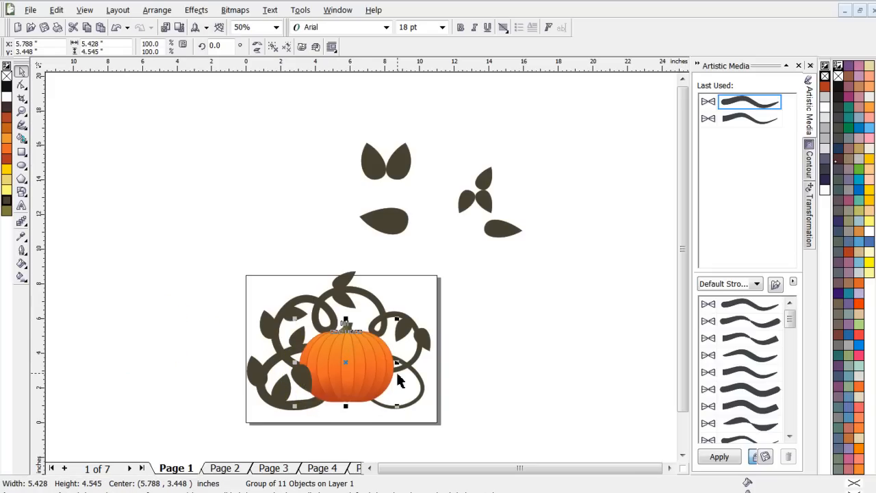
left_click_drag(363, 358, 158, 256)
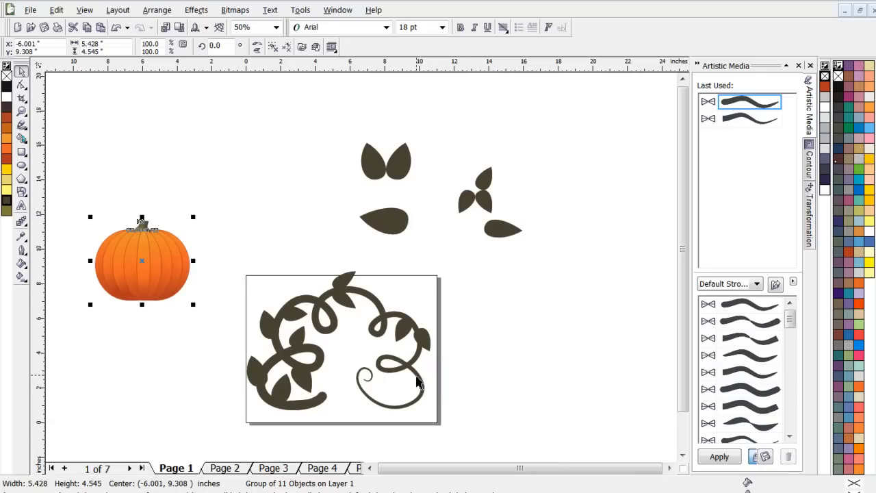
- Place a copy of the bare vine curve outside the page, above the pumpkin, and deselect it
left_click(419, 384)
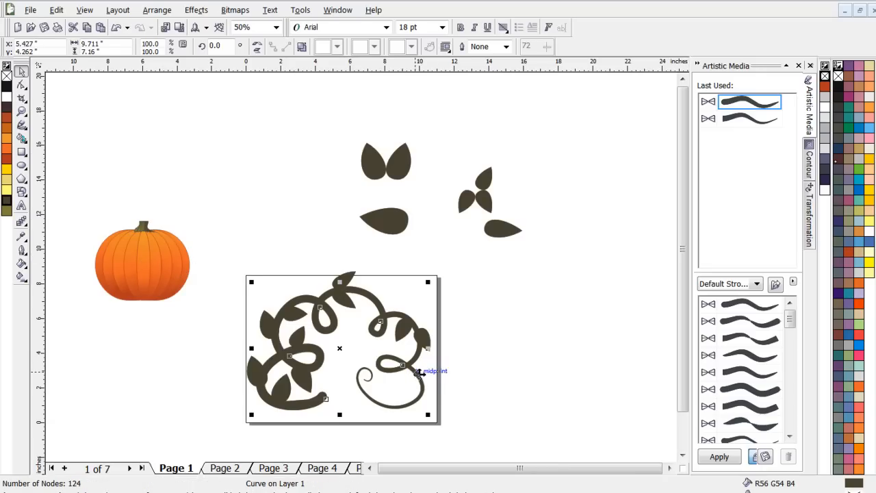
left_click_drag(415, 374, 311, 180)
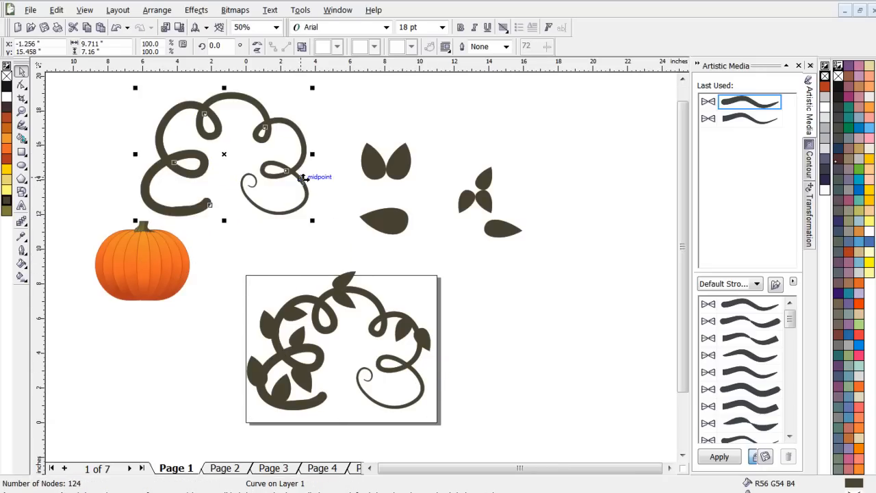
left_click(375, 104)
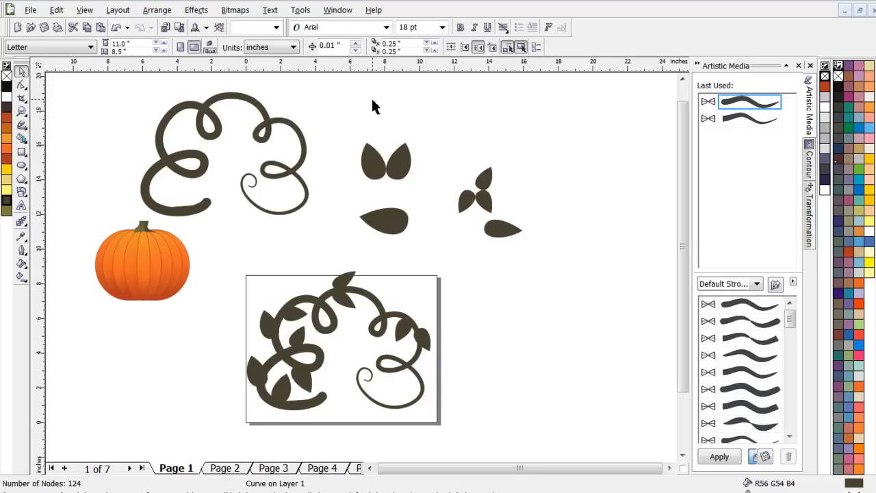
- Erase a small gap through the bare vine copy above the page, at the end of its top arch
left_click(236, 100)
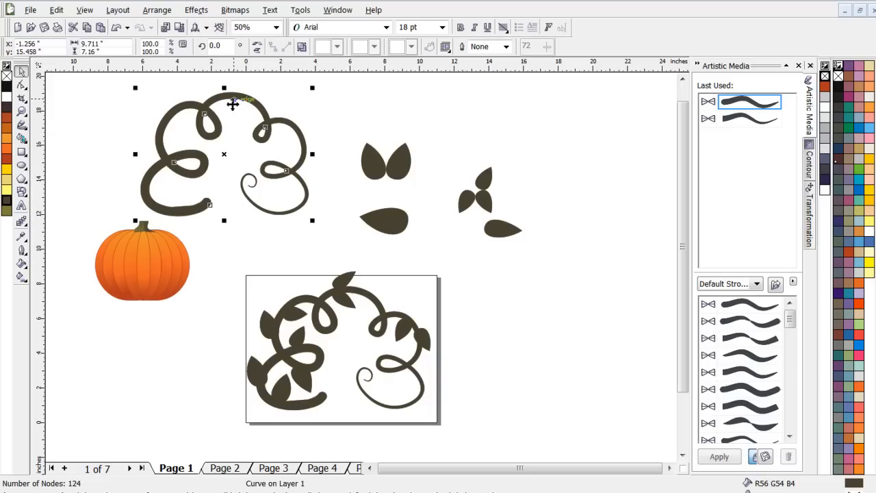
left_click(22, 100)
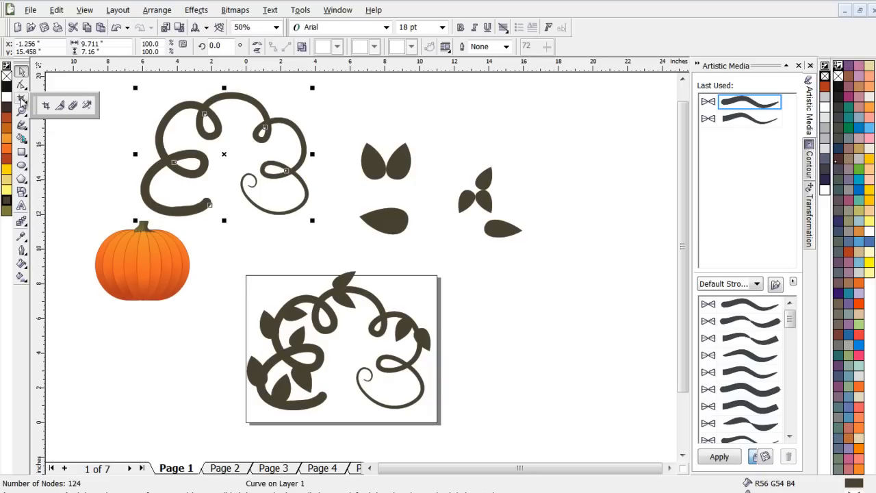
left_click(73, 106)
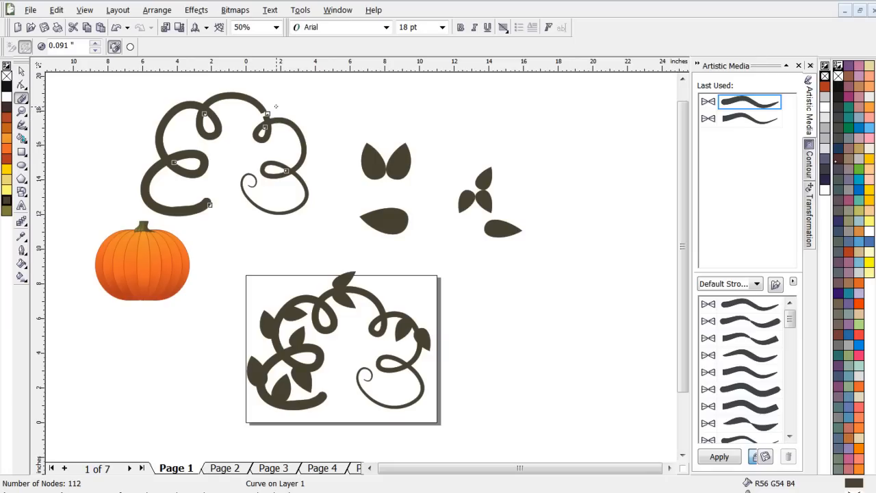
left_click(22, 71)
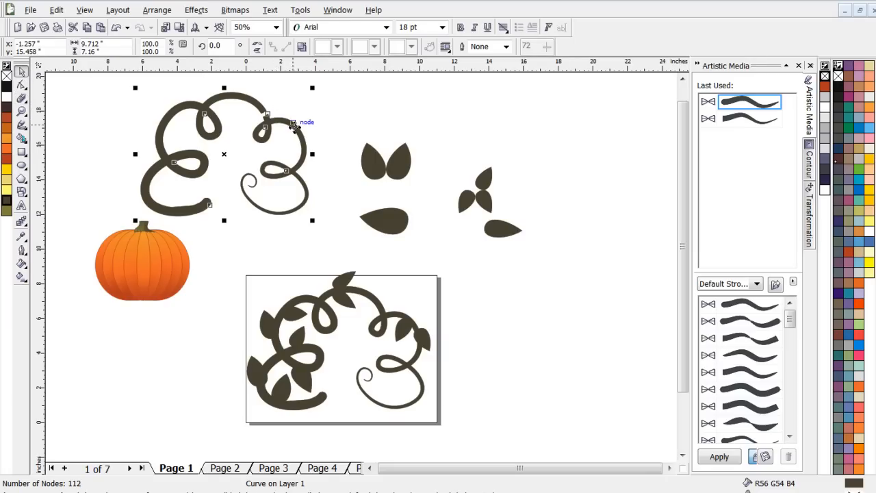
- Break the cut vine copy apart into separate curves and try pulling the thinner curled piece away from the rest
mouse_move(298, 130)
left_mouse_down()
mouse_move(306, 134)
mouse_move(293, 123)
mouse_move(301, 127)
left_mouse_up()
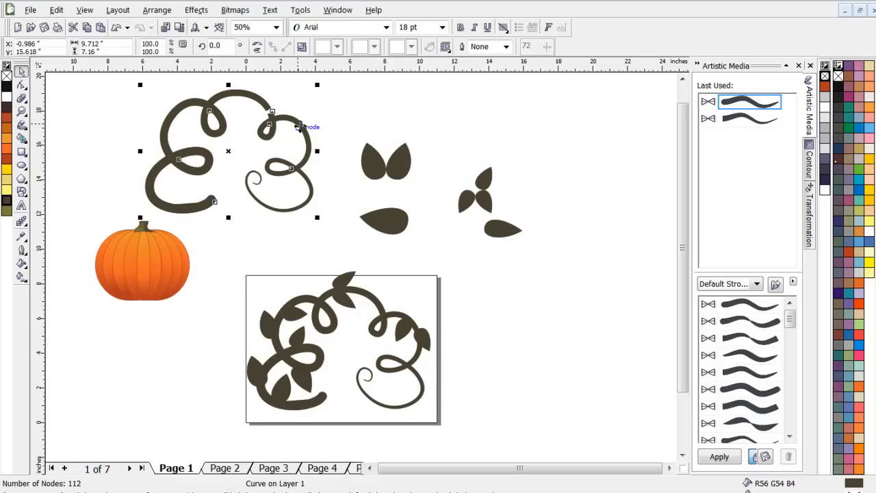
right_click(299, 126)
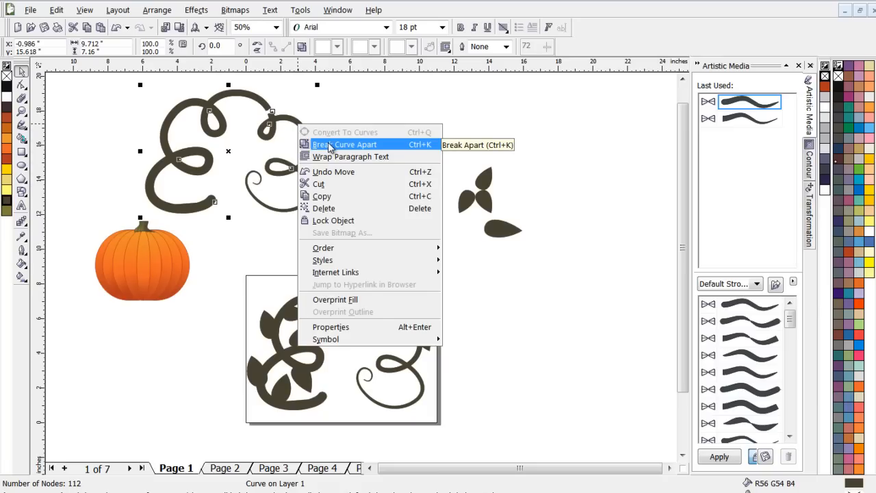
left_click(328, 145)
left_click(360, 121)
left_click_drag(303, 130, 327, 143)
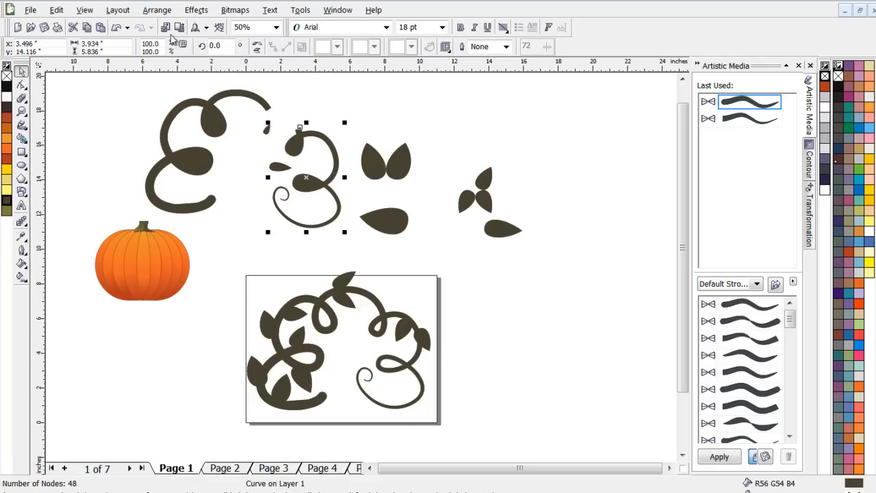
left_click(337, 106)
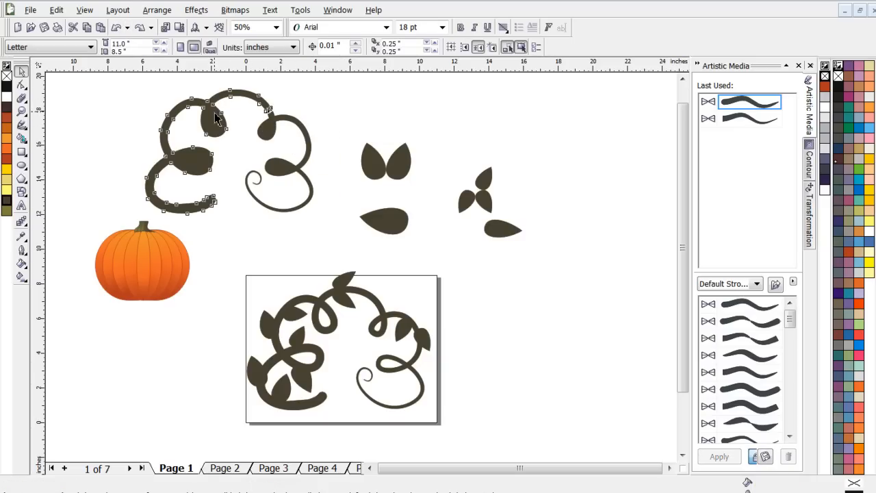
- Delete the thick, larger part of the broken-apart vine copy, keeping the thinner curl
left_click(214, 112)
key("Delete")
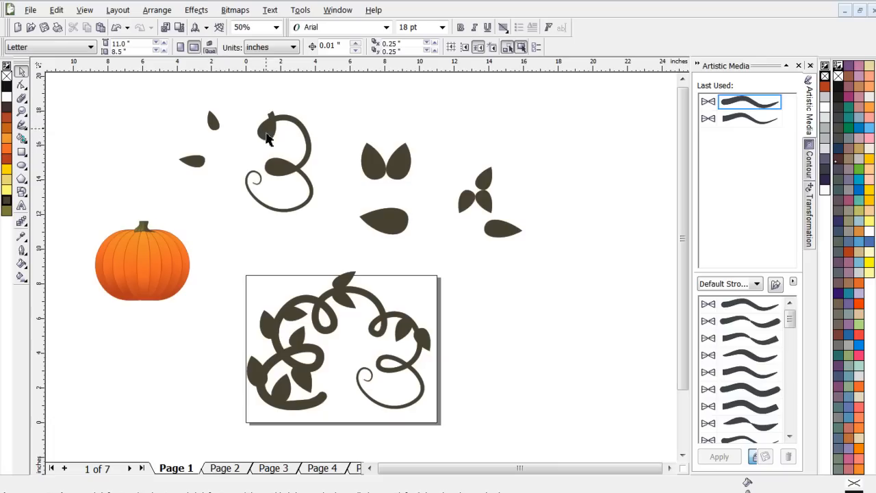
left_click(214, 124)
left_click(197, 161)
left_click(233, 158)
- Fill the two small teardrop shapes inside the remaining curl's loops with rust orange and deselect them
left_click(306, 137)
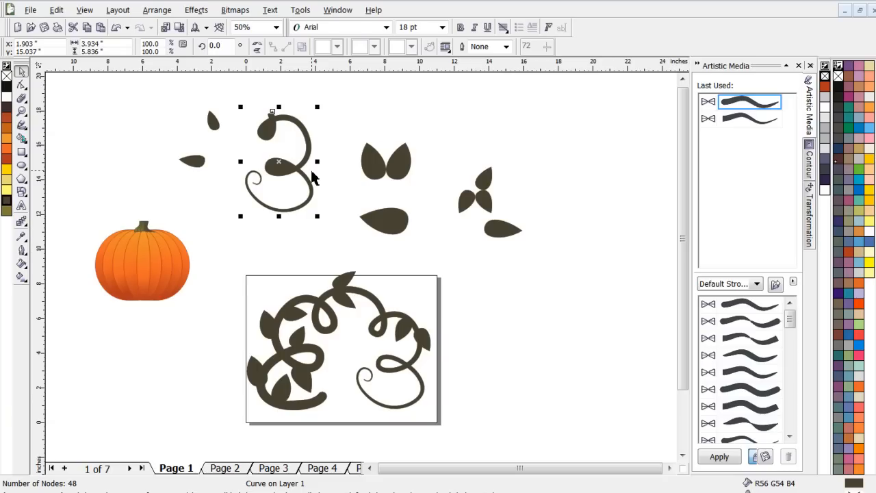
left_click(354, 113)
left_click(298, 132)
left_click(343, 118)
left_click(271, 136)
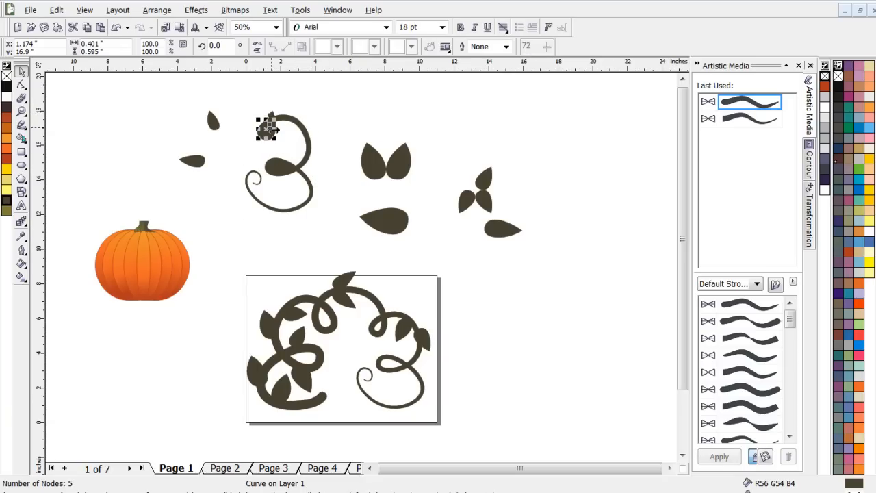
left_click(280, 168)
left_click(334, 124)
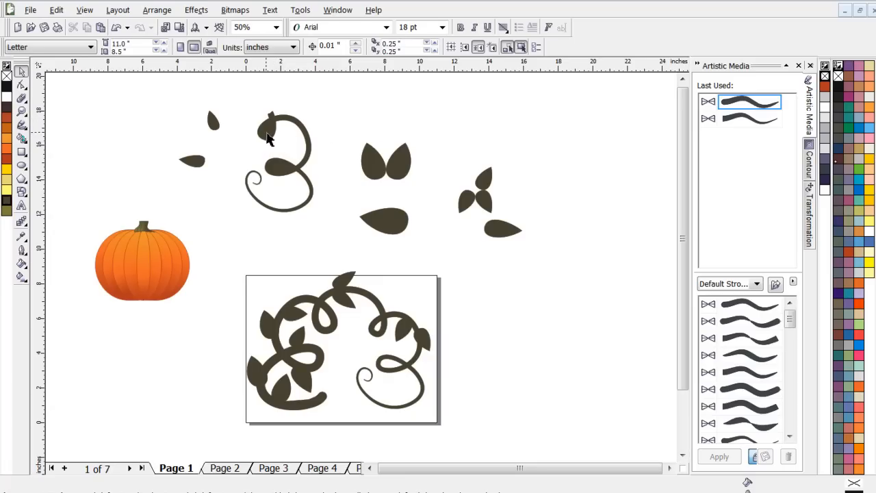
left_click(266, 139)
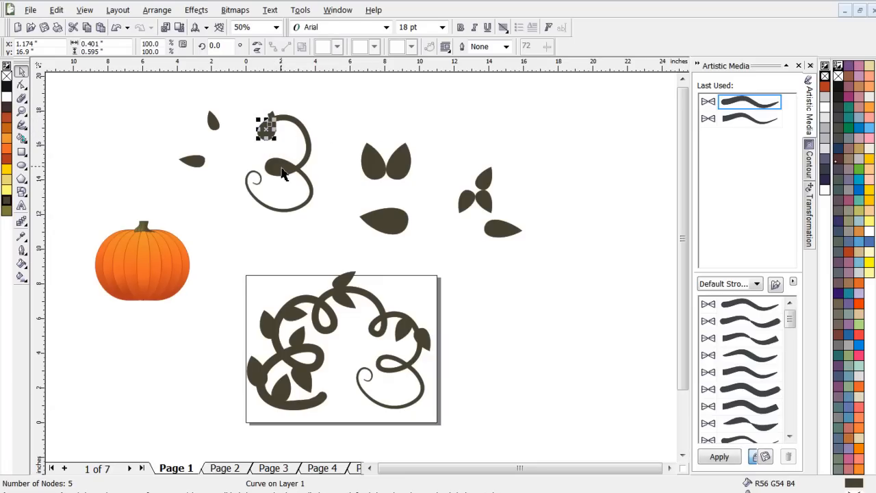
left_click(282, 171, "shift")
left_click(8, 117)
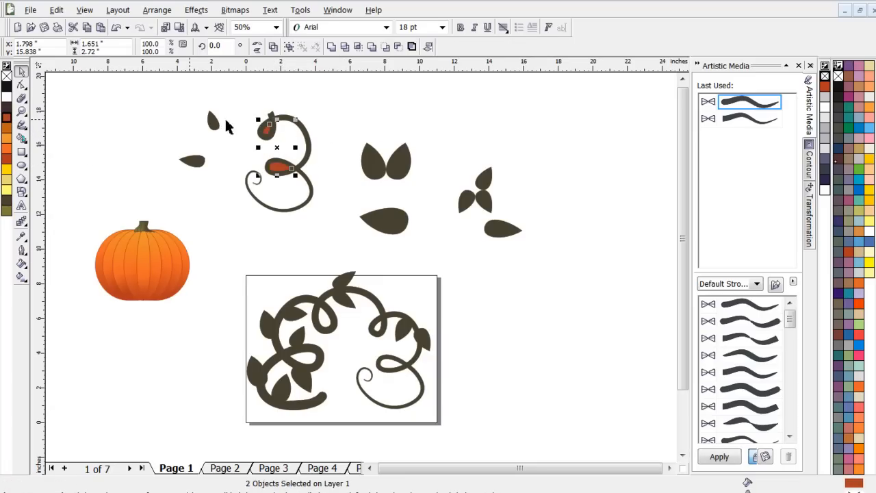
left_click(343, 111)
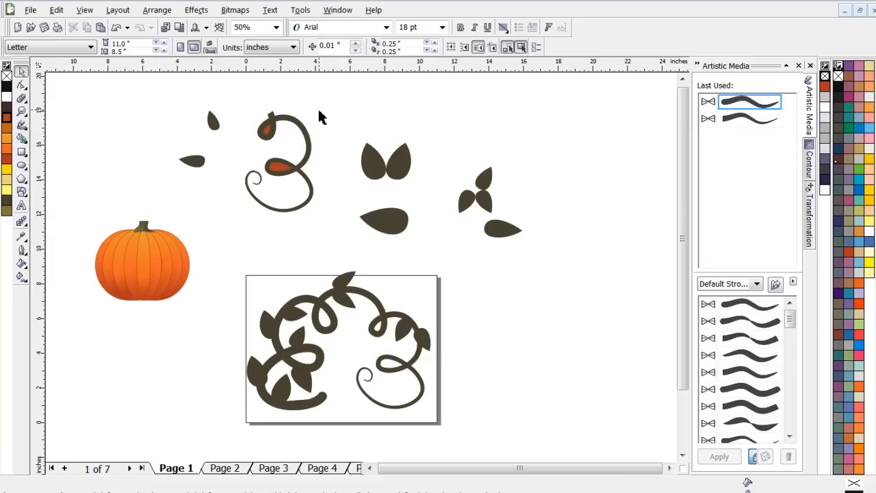
- Cut the two orange teardrops out of the curl with Back Minus Front to open its loops
left_click_drag(336, 89, 232, 237)
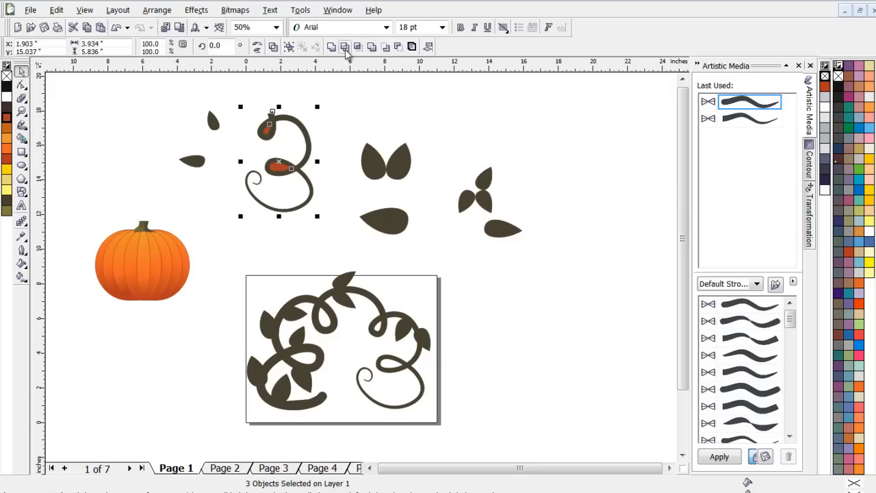
left_click(399, 50)
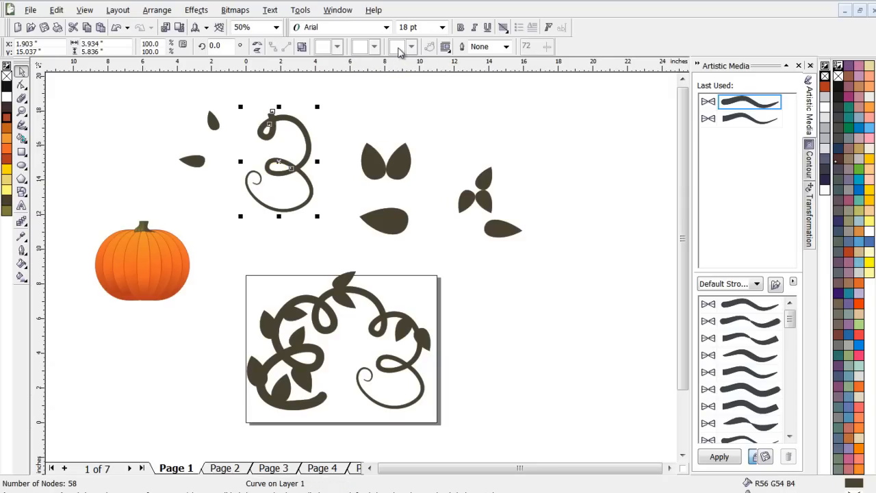
left_click(335, 110)
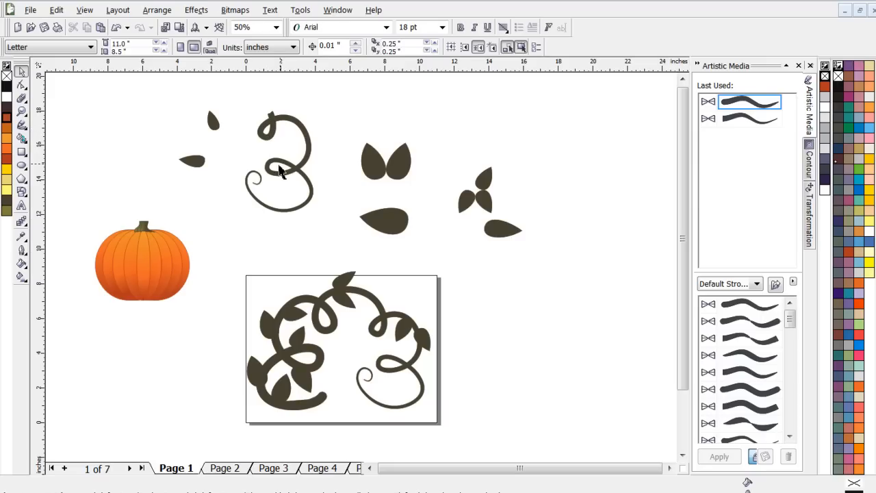
left_click(304, 135)
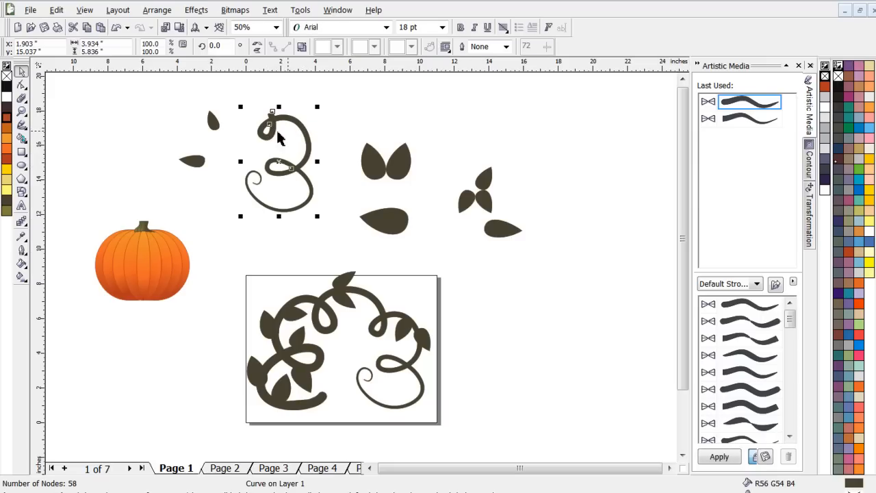
left_click(368, 115)
- Move the pumpkin into the middle of the vine on the page and enlarge it to about 5.94 by 4.98 inches
left_click(165, 250)
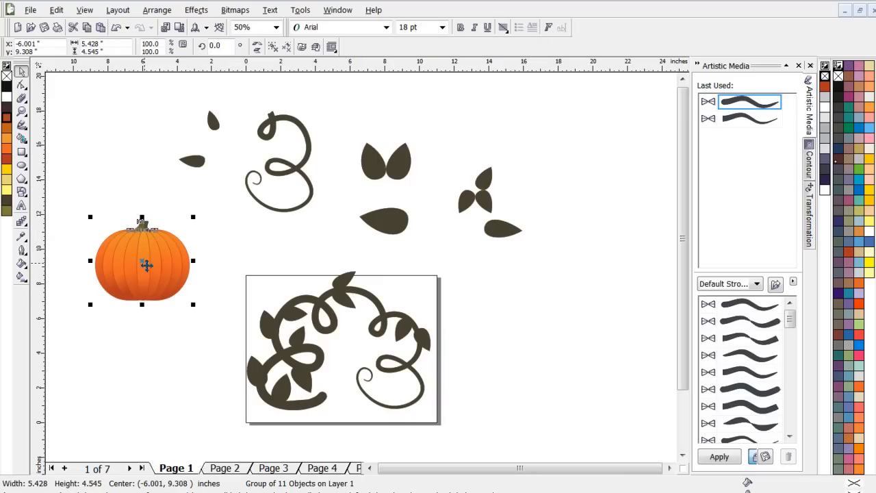
left_click_drag(144, 263, 348, 370)
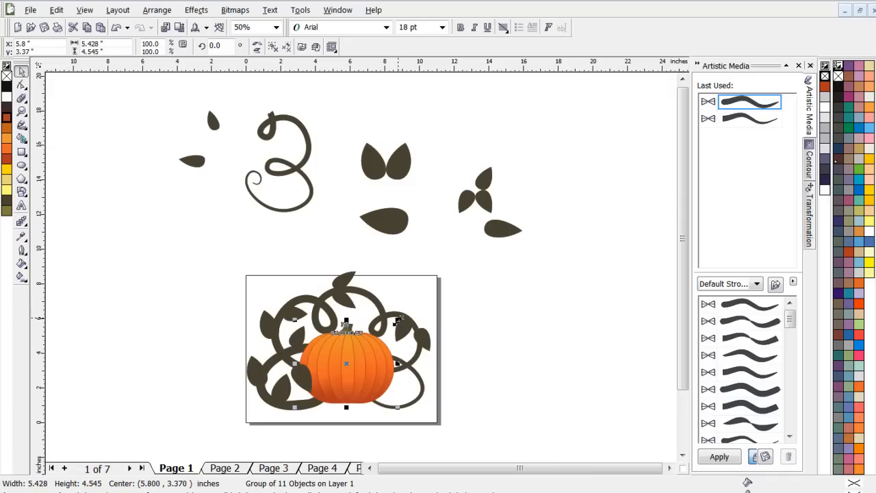
left_click_drag(400, 319, 405, 313)
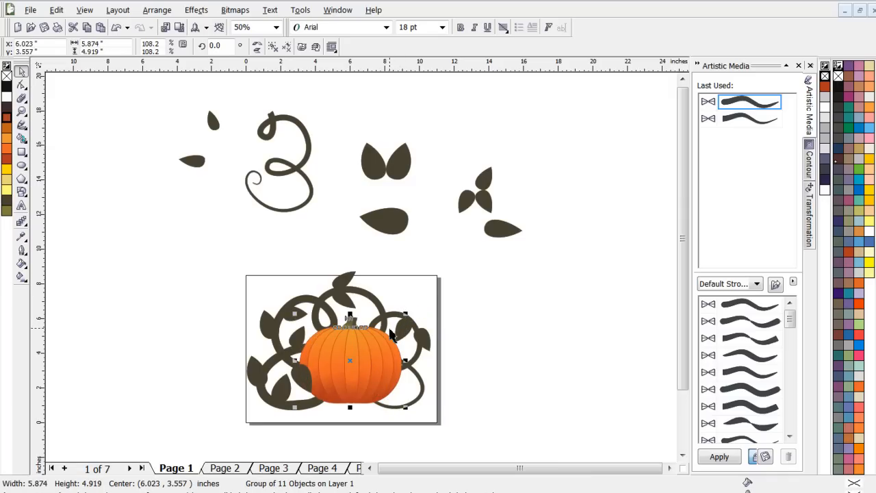
key("Down")
key("Down")
key("Down")
key("Down")
key("Down")
key("Down")
key("Down")
key("Down")
key("Down")
key("Down")
key("Down")
key("Down")
key("Down")
key("Down")
key("Down")
key("Down")
key("Down")
key("Down")
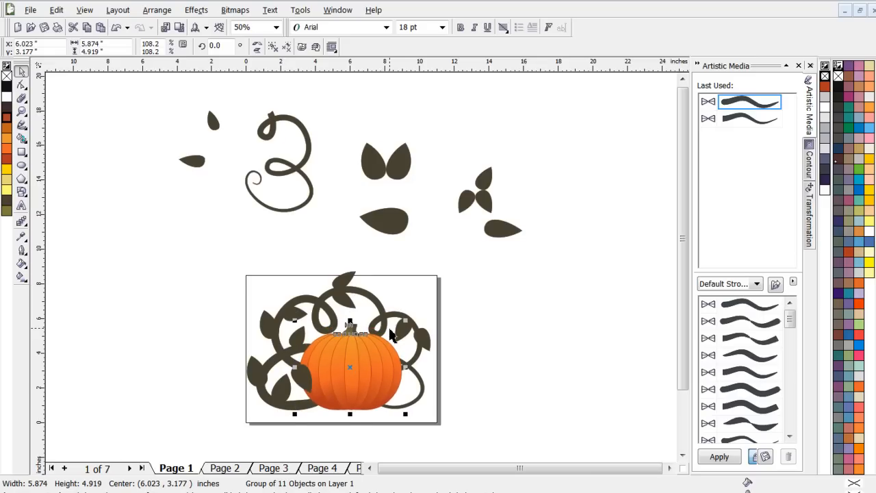
left_click_drag(406, 320, 411, 318)
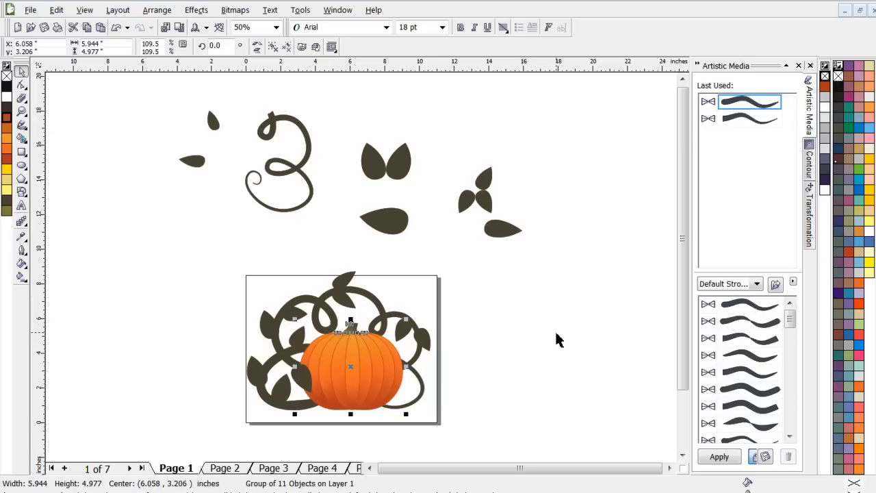
left_click(443, 336)
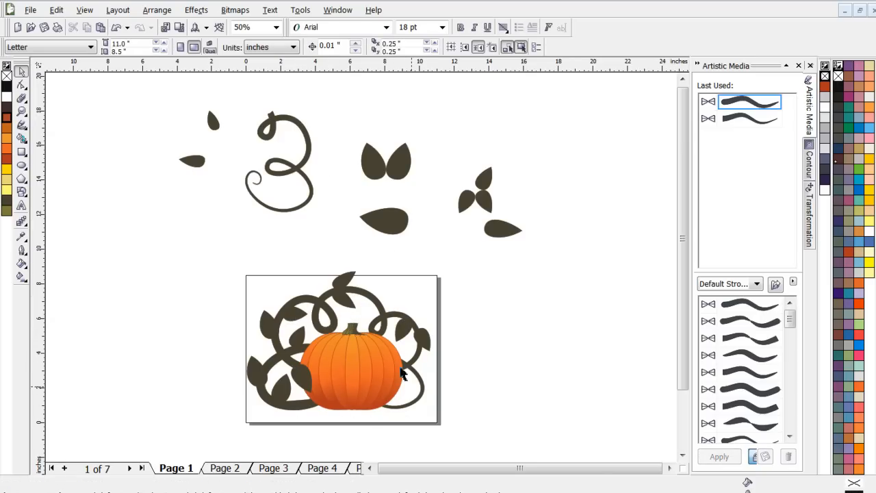
- Move the separate curl onto the page so it lines up with the matching thin end of the full vine
left_click(271, 132)
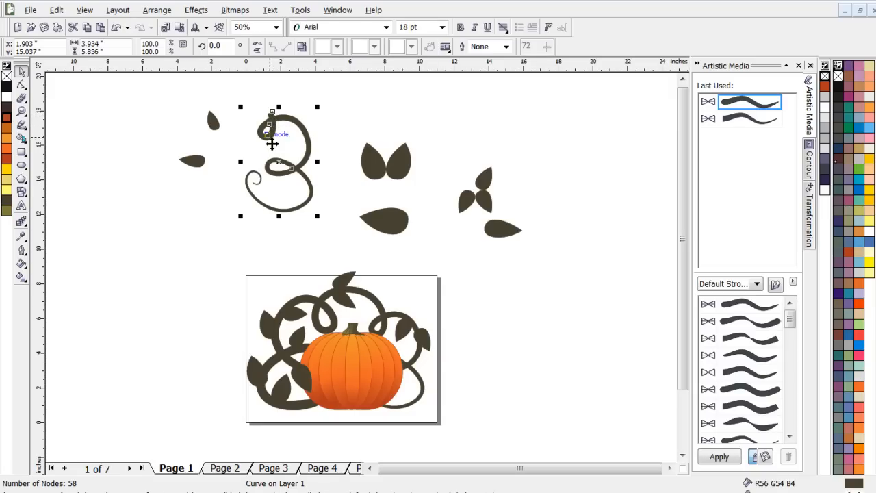
scroll(270, 131, "up", 2)
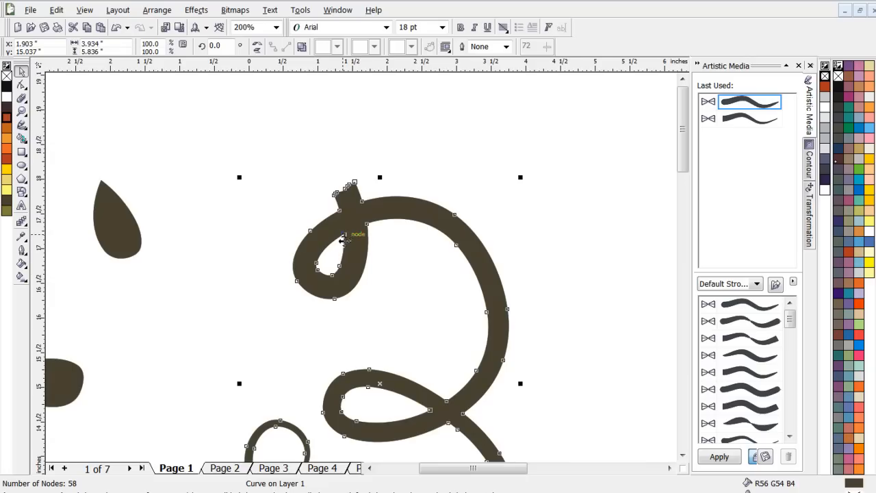
scroll(353, 247, "down", 2)
scroll(296, 209, "down", 1)
scroll(351, 313, "up", 1)
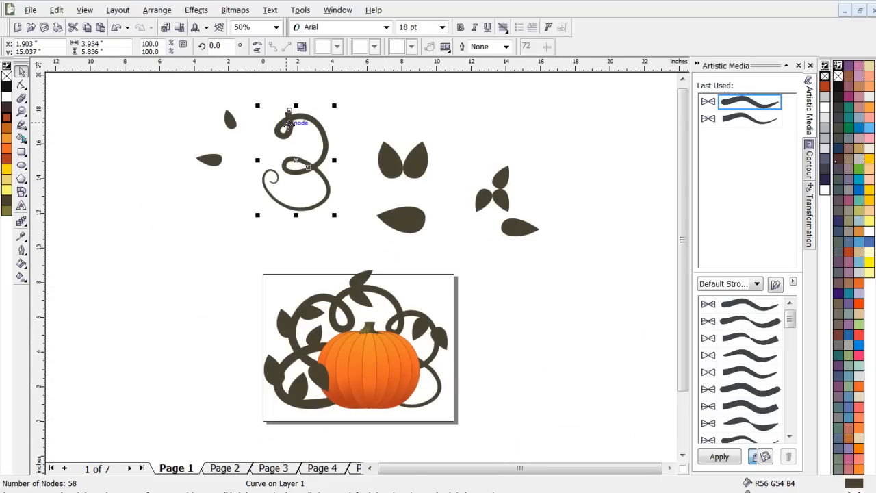
left_click_drag(289, 123, 399, 321)
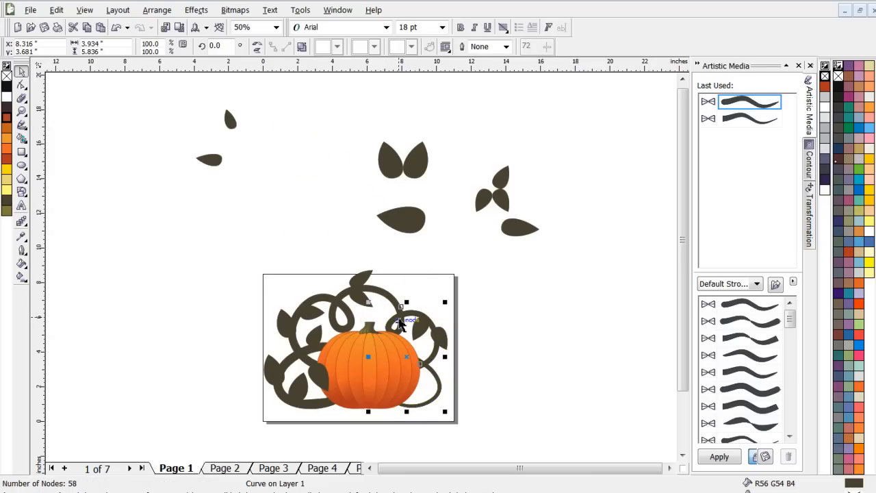
- Bring the aligned curl to the front so it wraps over the pumpkin, and deselect it
scroll(404, 326, "up", 1)
scroll(404, 326, "up", 1)
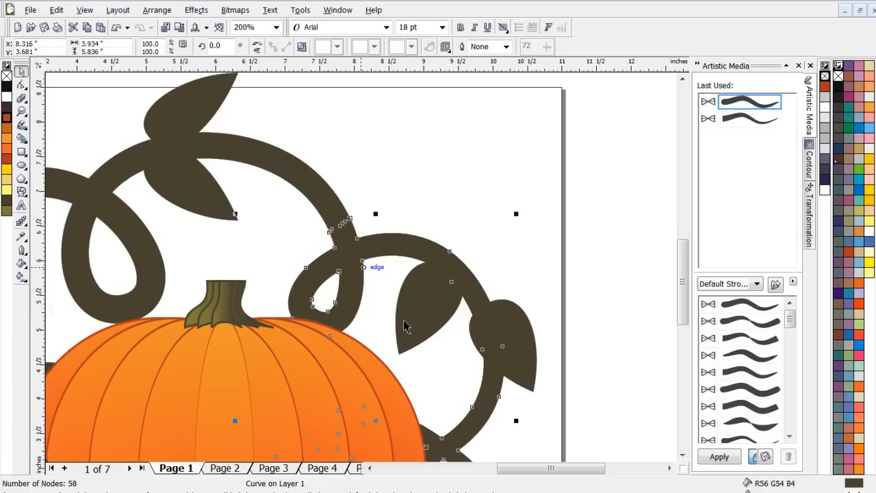
scroll(404, 327, "down", 1)
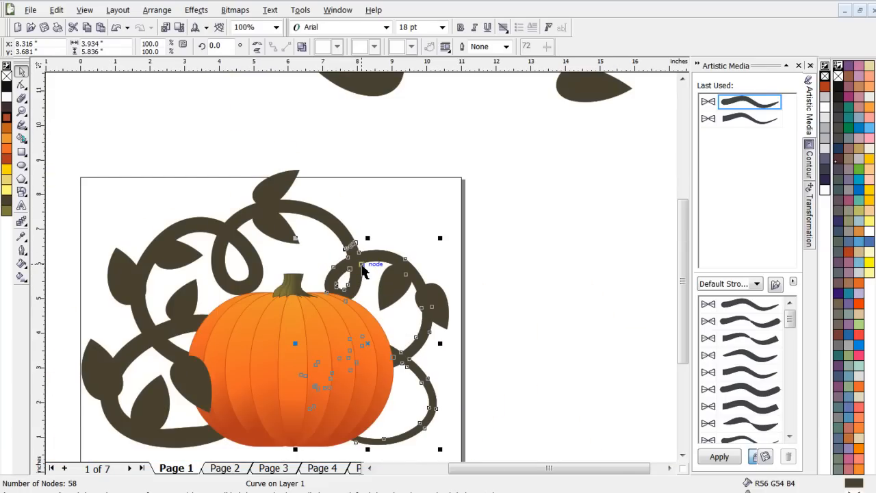
key("shift+Page_Up")
left_click(517, 222)
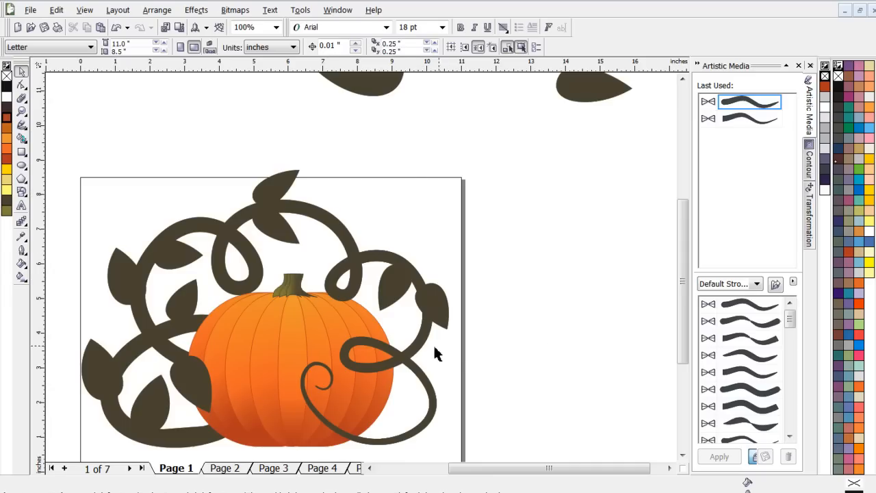
- Place a copy of the front curl above the page and make it ready for rotating
left_click(401, 365)
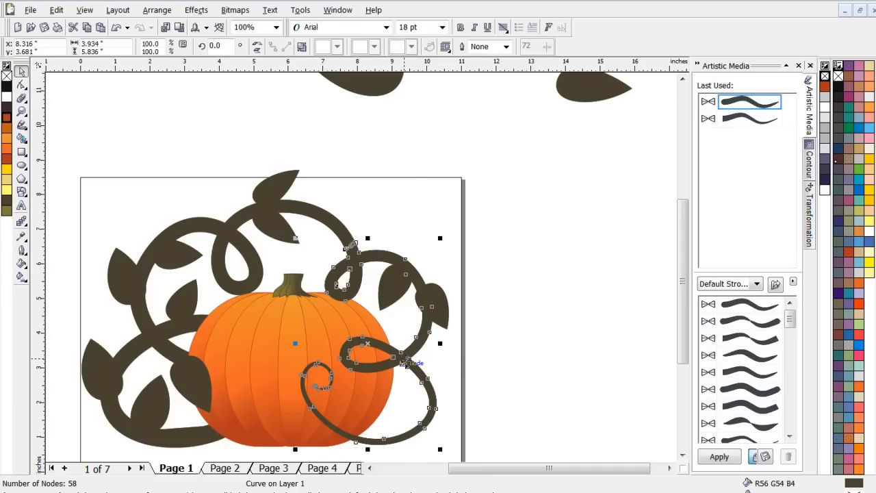
left_click_drag(406, 364, 202, 124)
right_click(202, 124)
scroll(202, 124, "down", 2)
scroll(202, 124, "up", 2)
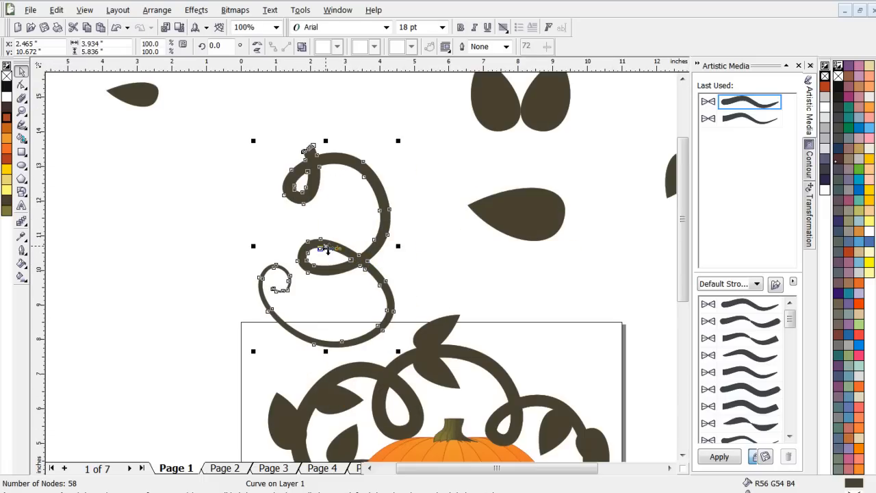
left_click(327, 250)
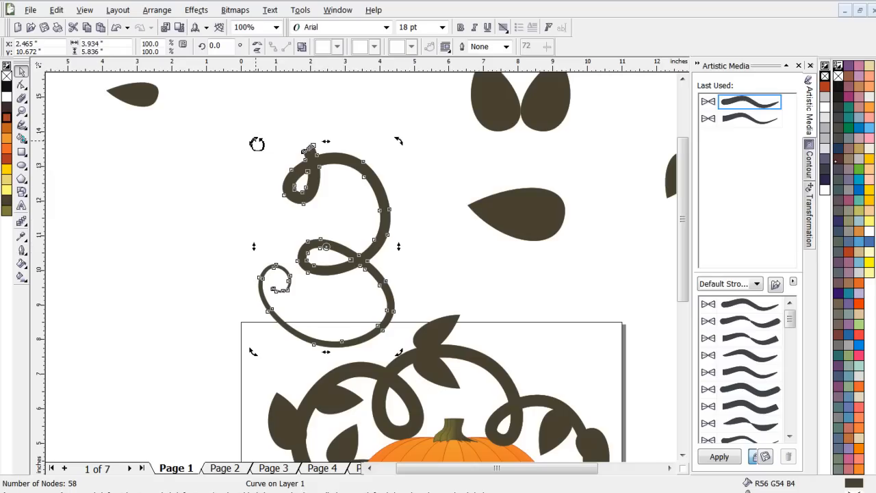
- Rotate the copied curl about 171 degrees and lower it so its thick end meets the vine near the page's upper edge
left_click_drag(257, 144, 364, 327)
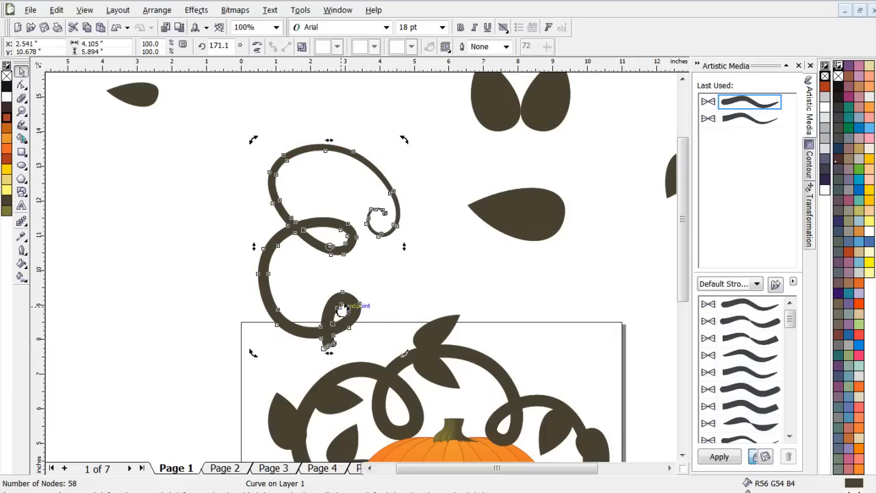
left_click(294, 220)
left_click_drag(331, 247, 336, 273)
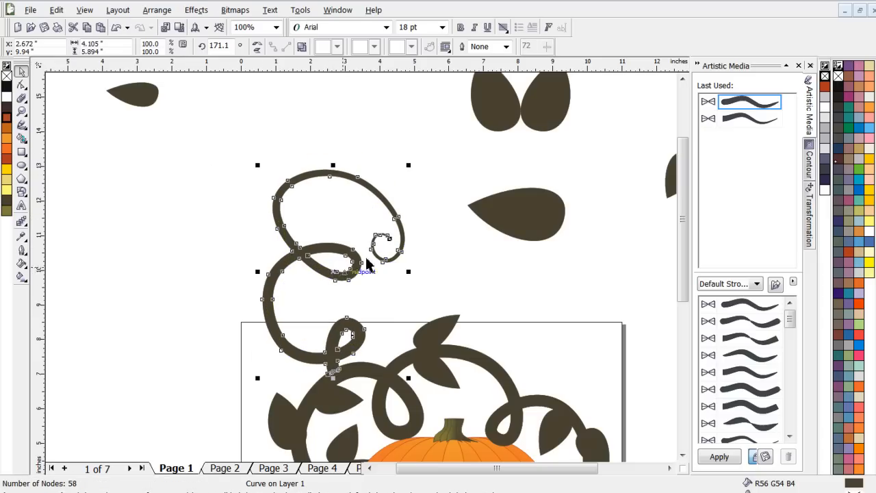
left_click(464, 273)
scroll(464, 274, "down", 2)
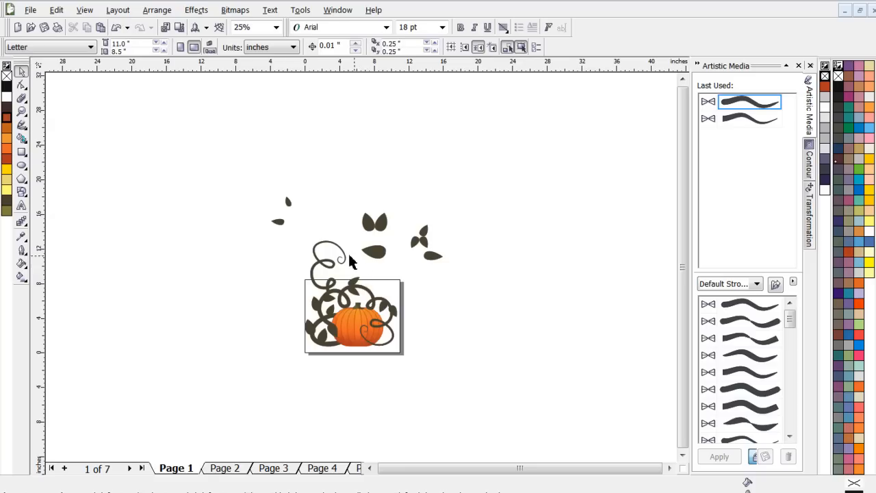
scroll(350, 266, "up", 1)
scroll(362, 282, "up", 1)
scroll(364, 264, "down", 1)
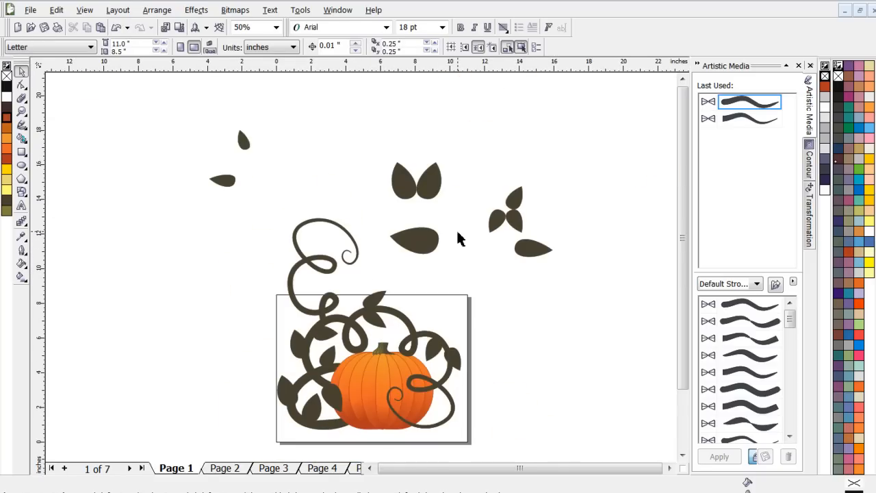
- Place two leaves on the lower part of the new curl and set the small horizontal leaf beside the other spare leaves
left_click_drag(518, 197, 308, 289)
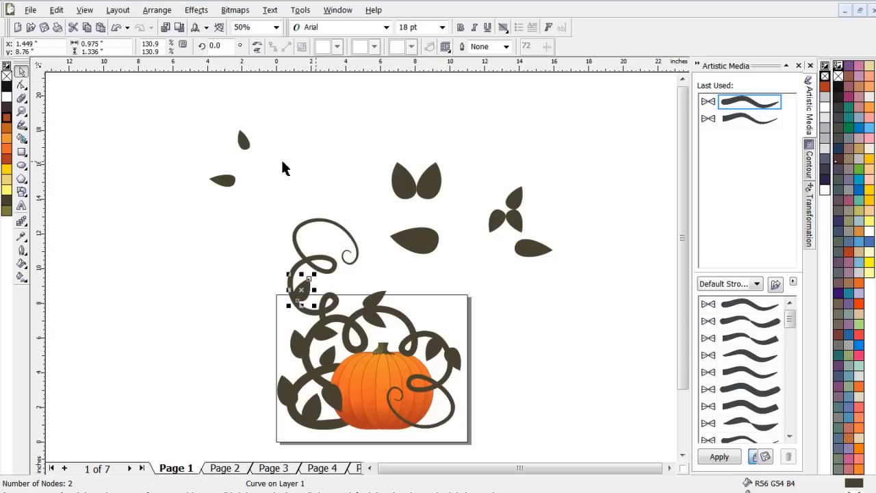
left_click(244, 141)
left_click_drag(244, 142, 286, 277)
left_click(287, 218)
left_click_drag(224, 183, 504, 273)
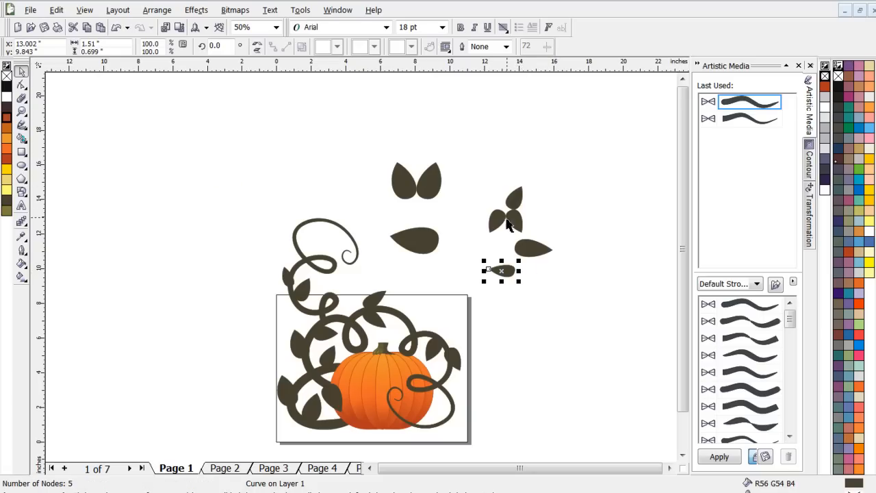
- Place two more leaves on the upper loop of the new curl, one on each side of its stem
left_click_drag(401, 176, 292, 237)
left_click(375, 218)
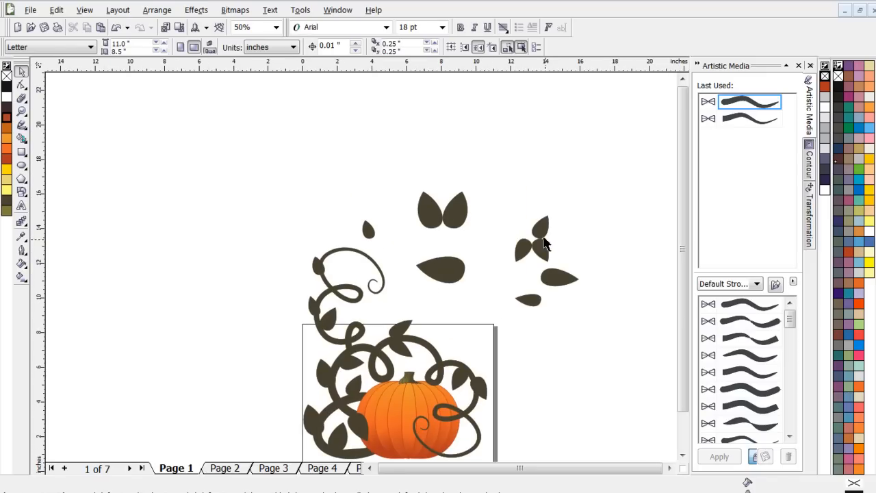
left_click(540, 227)
left_click_drag(540, 228, 334, 273)
left_click(538, 349)
scroll(521, 354, "down", 1)
scroll(310, 286, "up", 1)
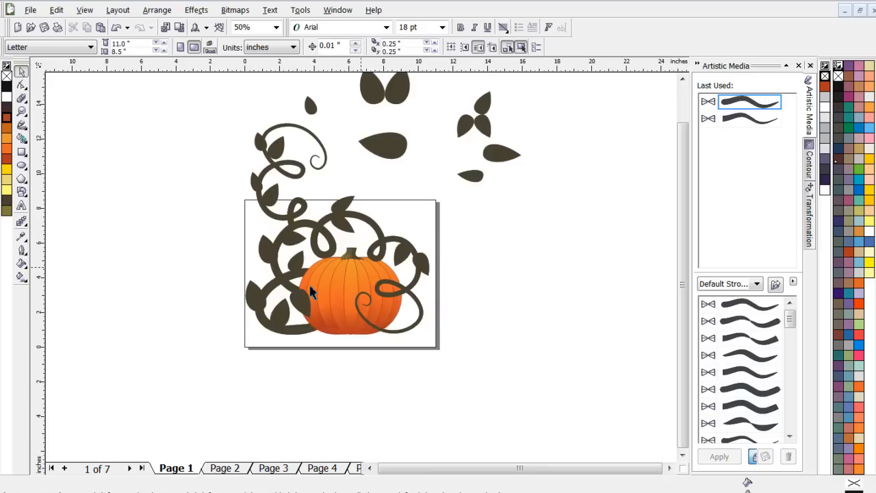
- Delete the leaf that overlaps the pumpkin's left edge
left_click(234, 332)
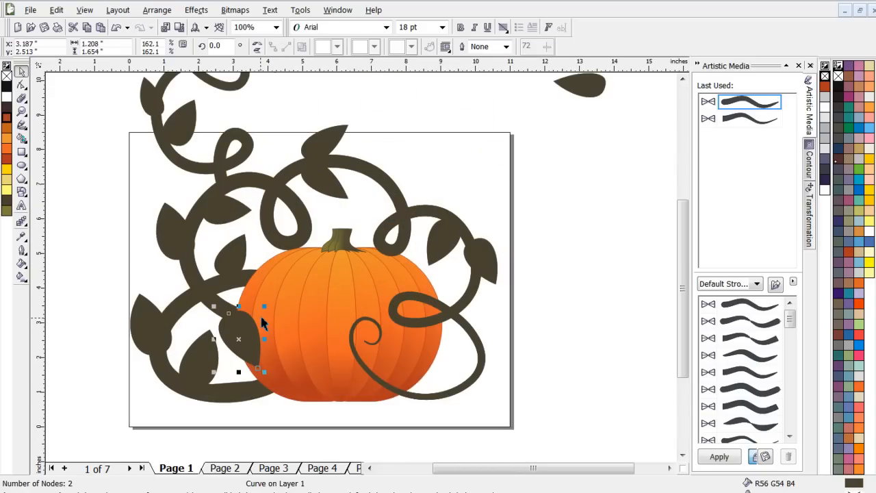
key("Delete")
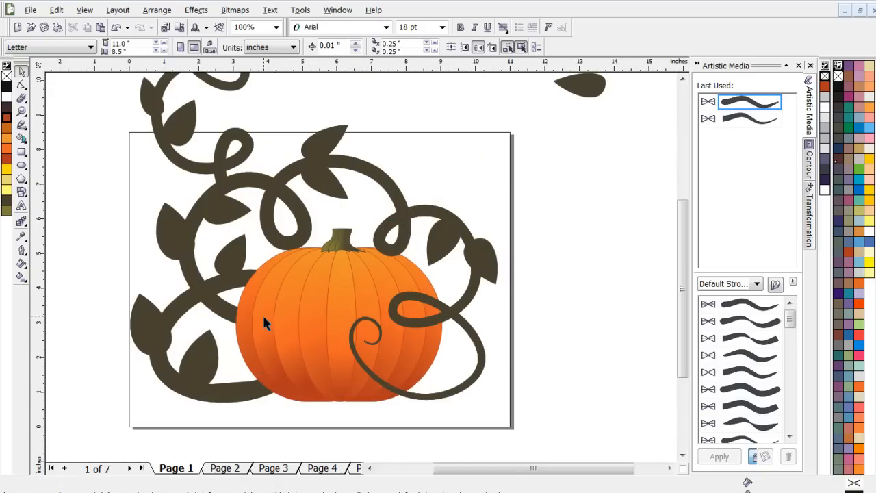
scroll(277, 318, "down", 3)
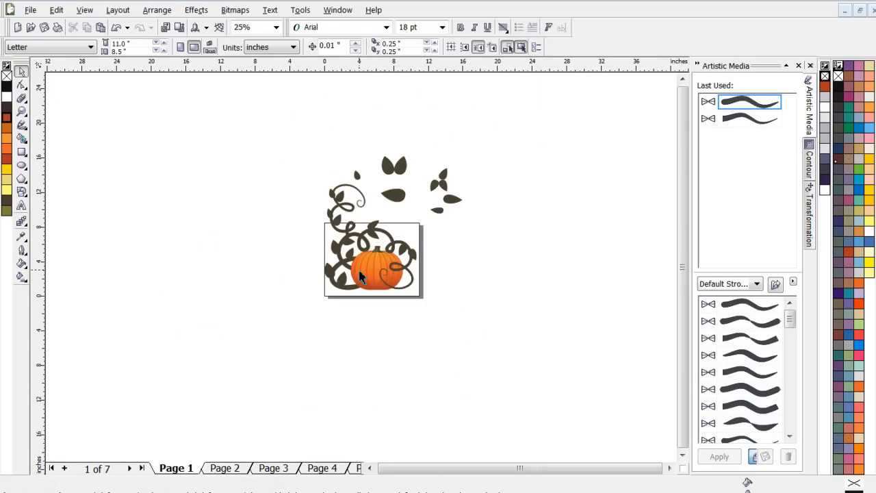
scroll(359, 275, "up", 2)
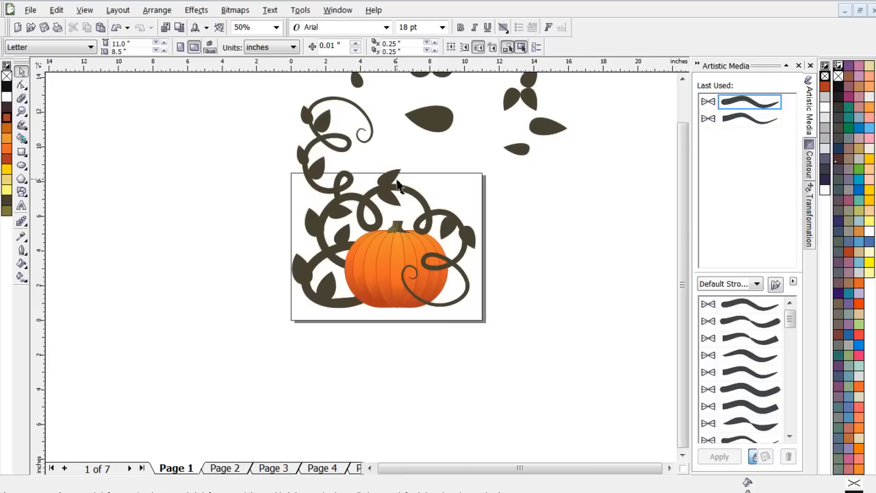
- Shift the leaf below the vine's top arch slightly to the right along the stem, and deselect it
scroll(431, 96, "up", 2)
left_click_drag(359, 299, 373, 303)
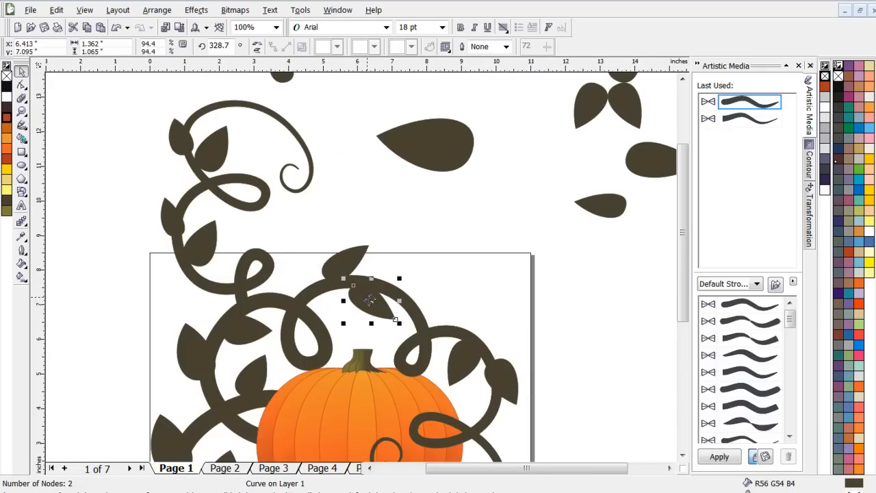
scroll(370, 300, "down", 2)
left_click(401, 216)
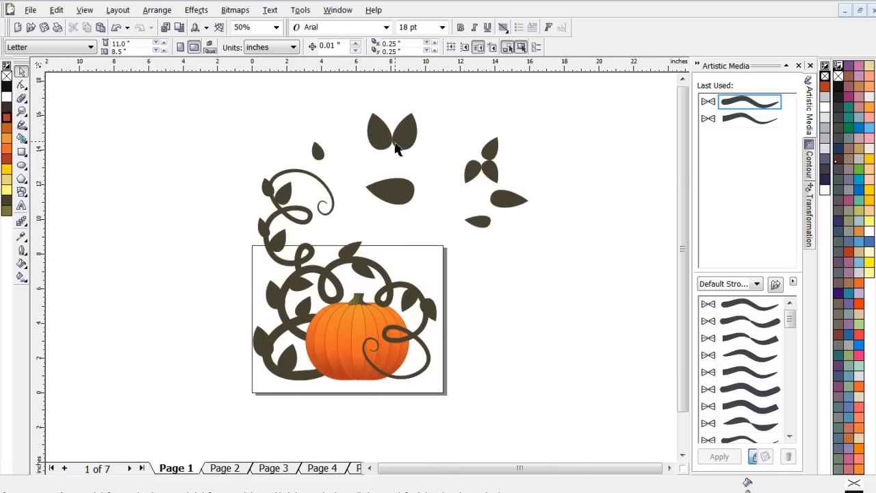
- Delete all spare leaves above the page except the upright, right-hand leaf of the large pair
scroll(399, 150, "up", 2)
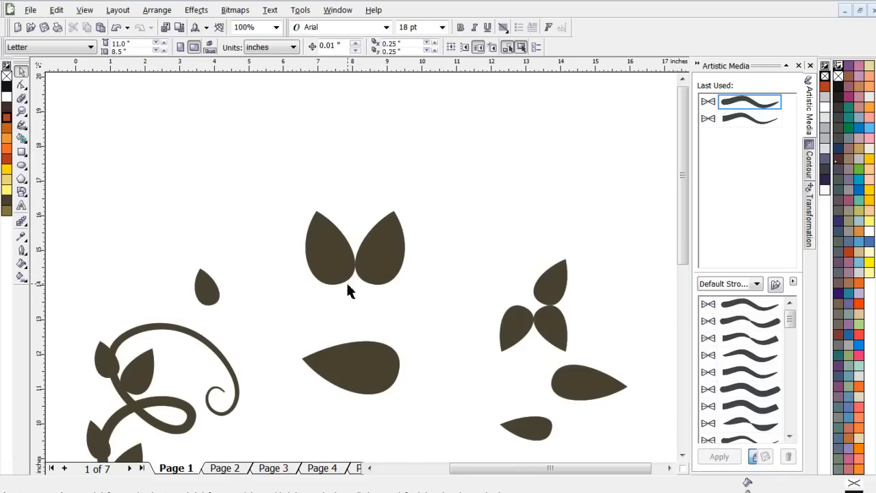
scroll(350, 290, "down", 1)
left_click(345, 252)
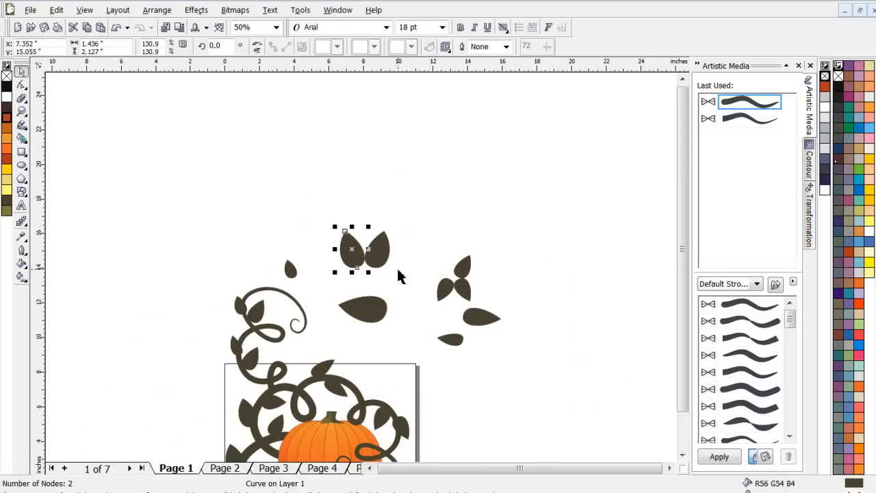
key("Delete")
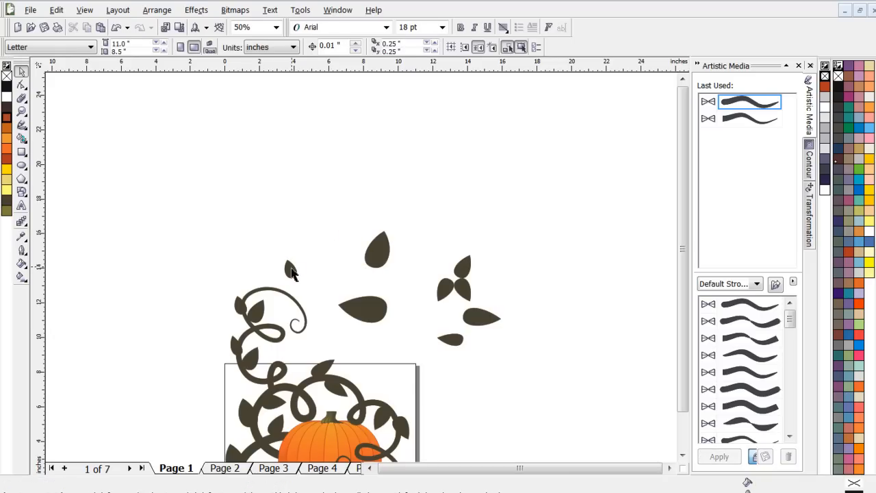
left_click(291, 270)
key("Delete")
left_click(371, 309)
key("Delete")
left_click(445, 289)
key("Delete")
left_click_drag(528, 248, 423, 370)
key("Delete")
- Rotate the remaining spare leaf to about 197 degrees so its tip points straight up
left_click(384, 259)
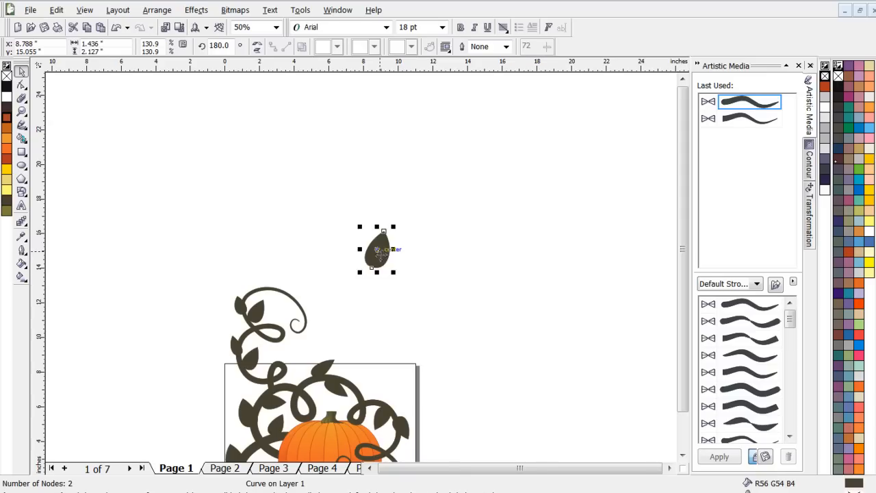
scroll(390, 254, "up", 2)
scroll(360, 268, "down", 2)
scroll(363, 270, "up", 6)
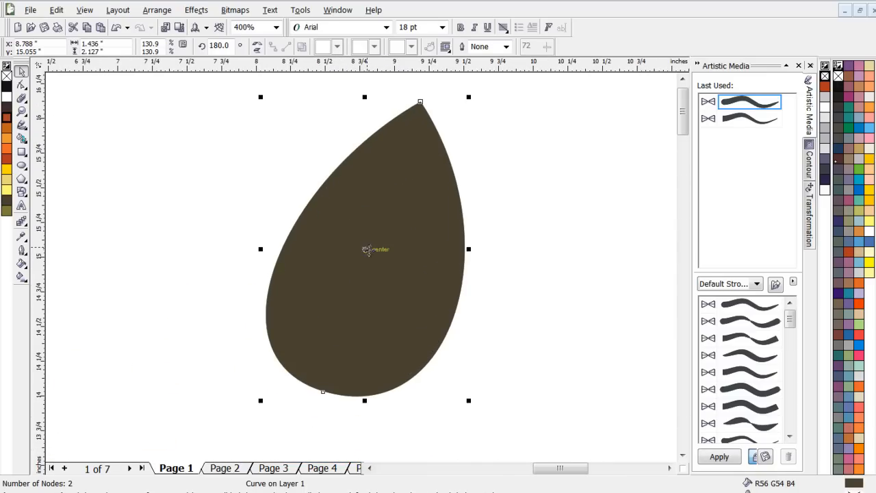
left_click(365, 250)
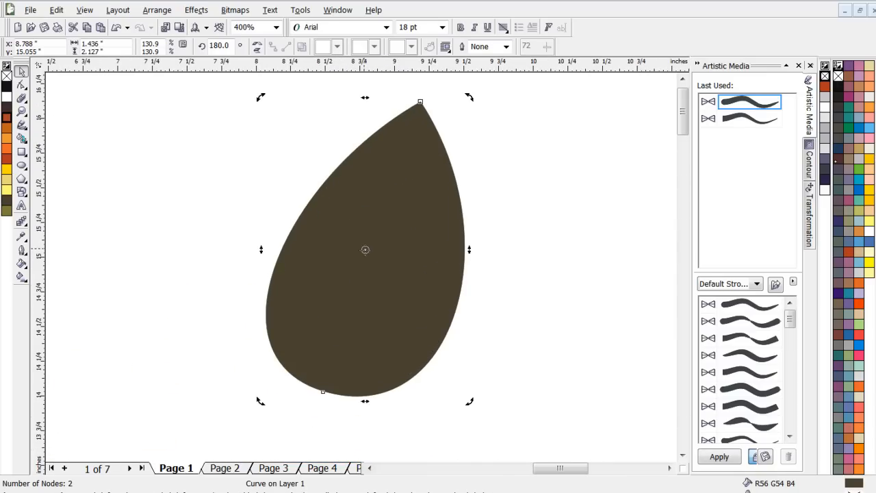
left_click_drag(262, 104, 215, 128)
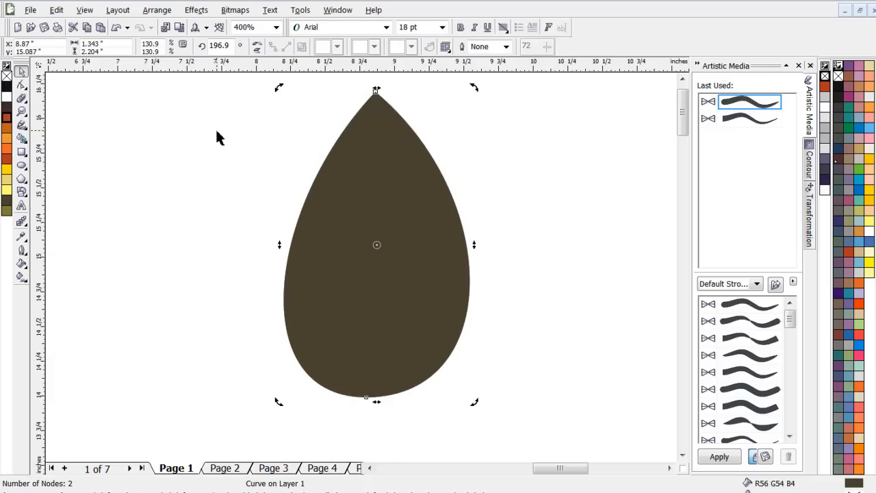
- Skew the leaf's base to the right, then rotate the leaf to about 189 degrees to even out its sides
left_click(412, 221)
left_click(373, 250)
left_click_drag(378, 404, 411, 401)
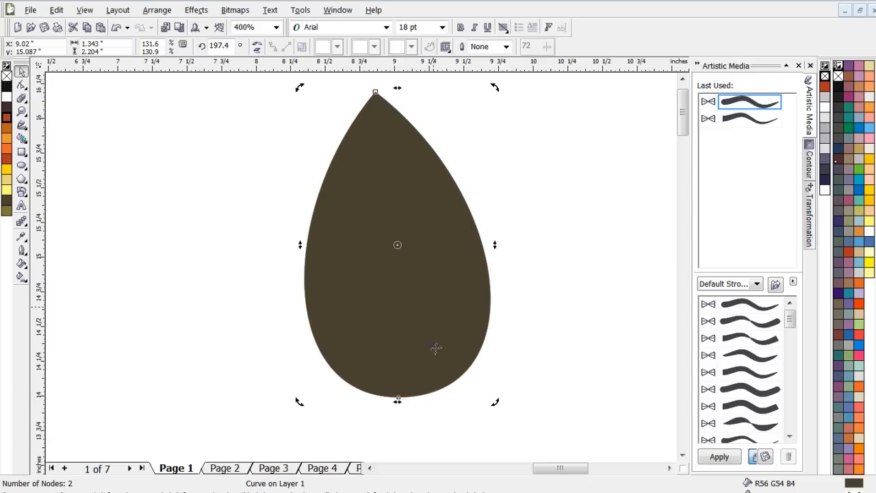
left_click(416, 358)
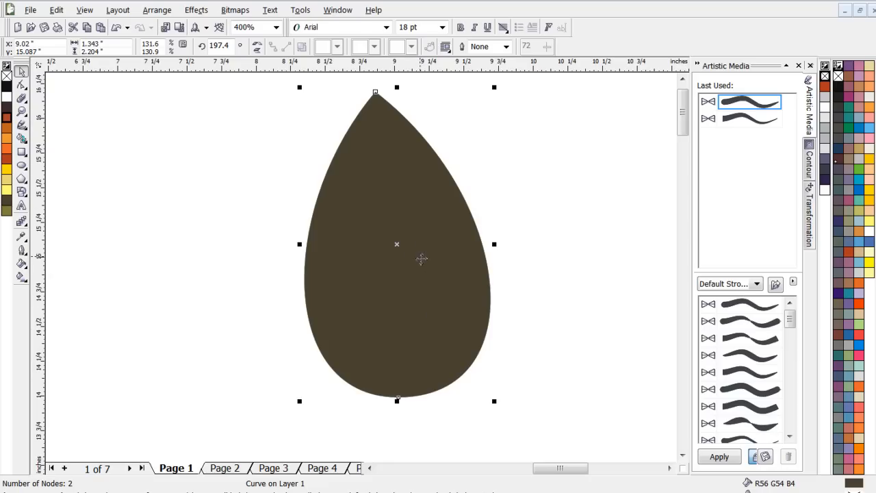
left_click(404, 248)
left_click_drag(499, 86, 512, 114)
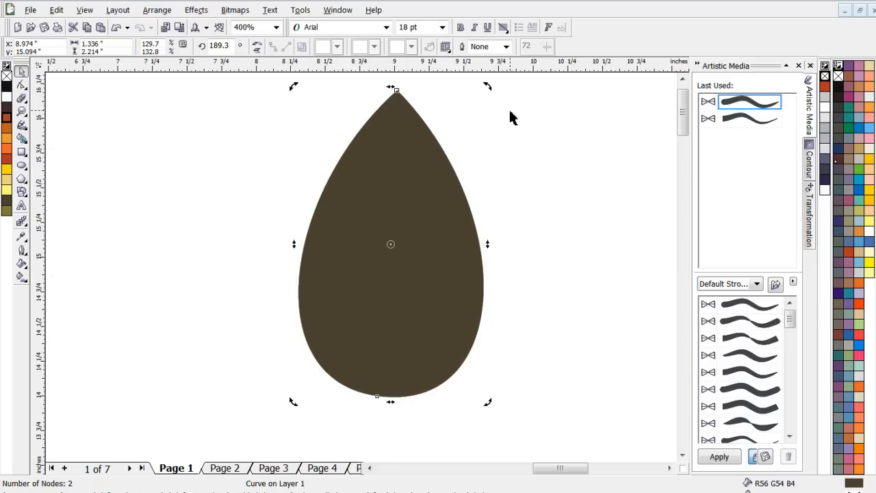
left_click(582, 239)
- Fill the upright leaf shape with Light Yellow
scroll(334, 286, "down", 3)
scroll(349, 262, "up", 3)
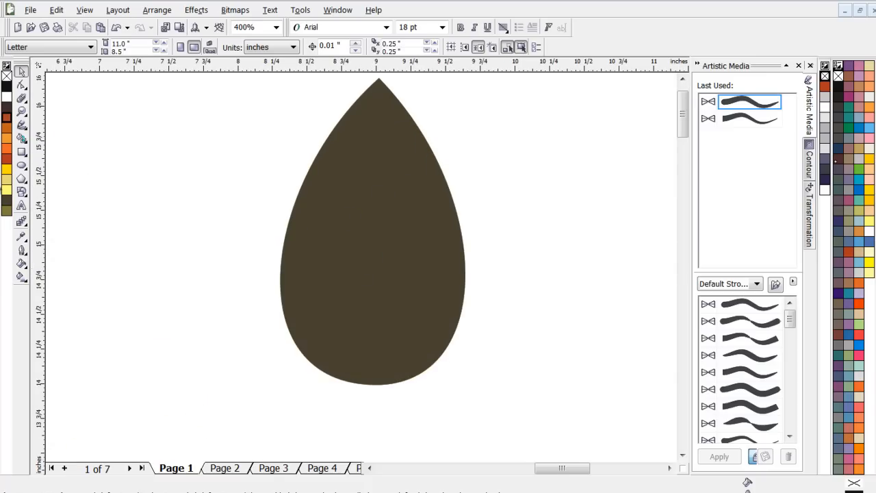
left_click(8, 190)
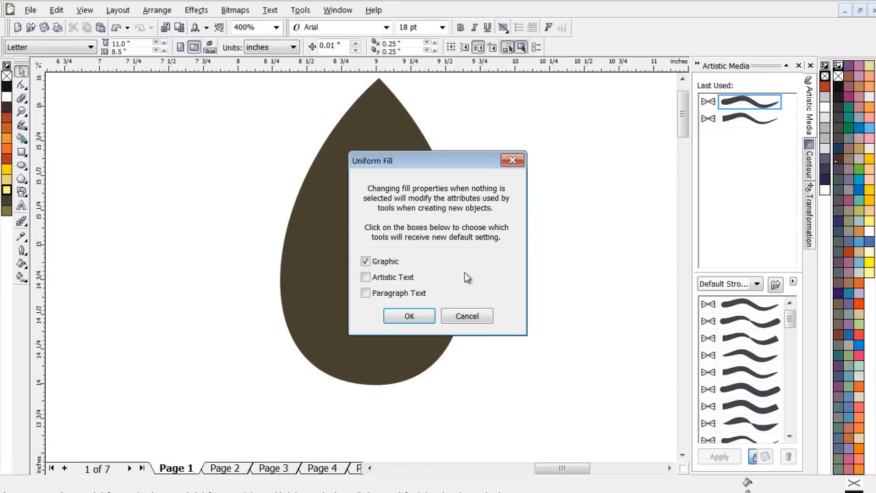
left_click(468, 316)
left_click(364, 211)
left_click(6, 191)
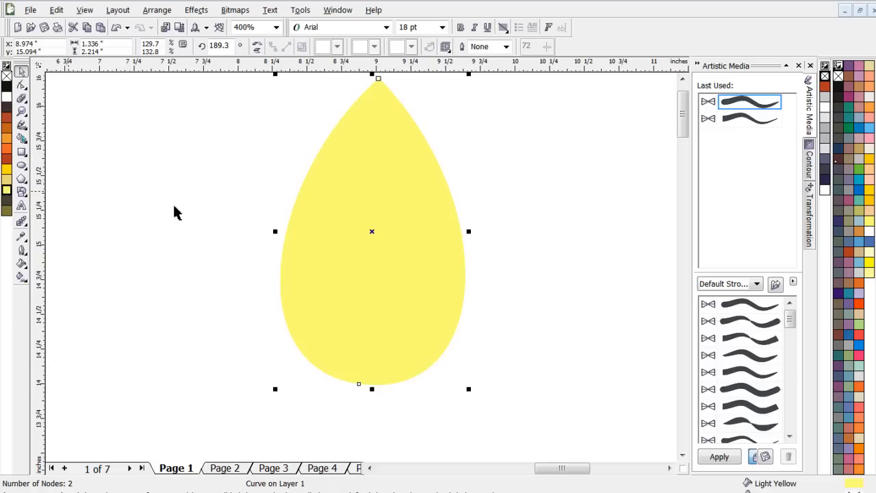
scroll(363, 270, "down", 2)
scroll(363, 269, "up", 1)
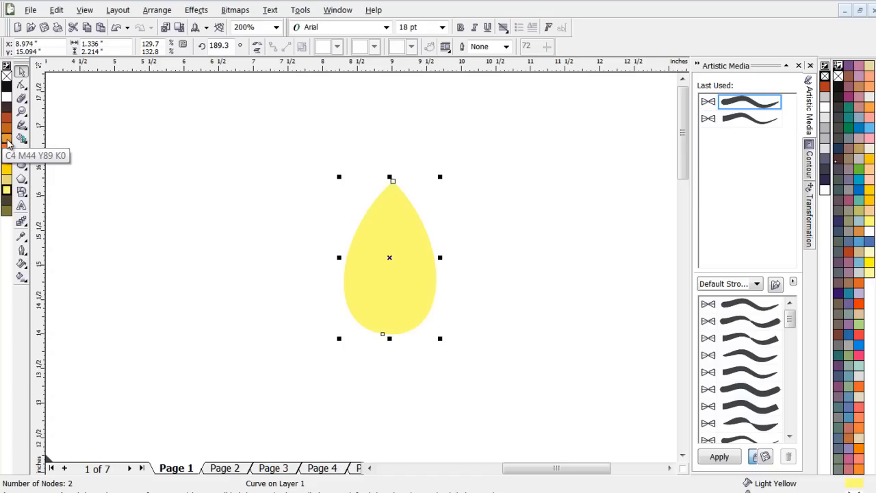
- Give the yellow shape an orange C4 M44 Y89 K0 outline that is 2.0 pt wide
right_click(8, 142)
left_click(506, 47)
left_click(482, 92)
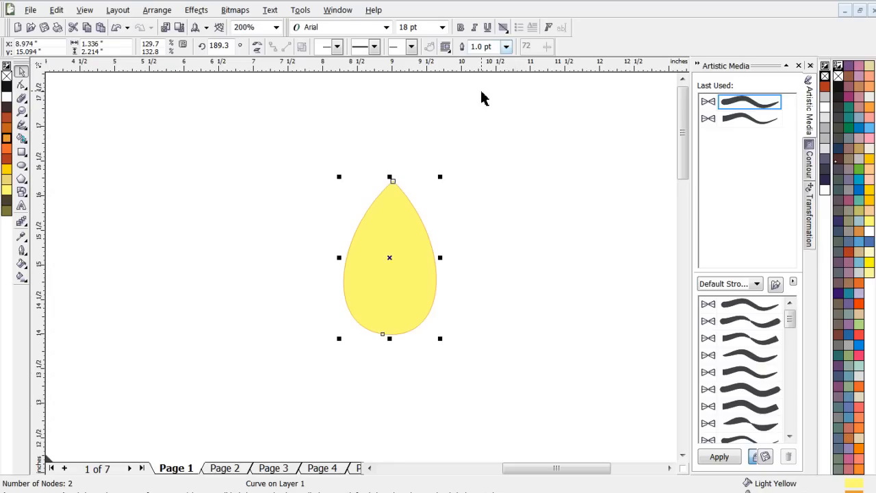
left_click(506, 46)
left_click(482, 99)
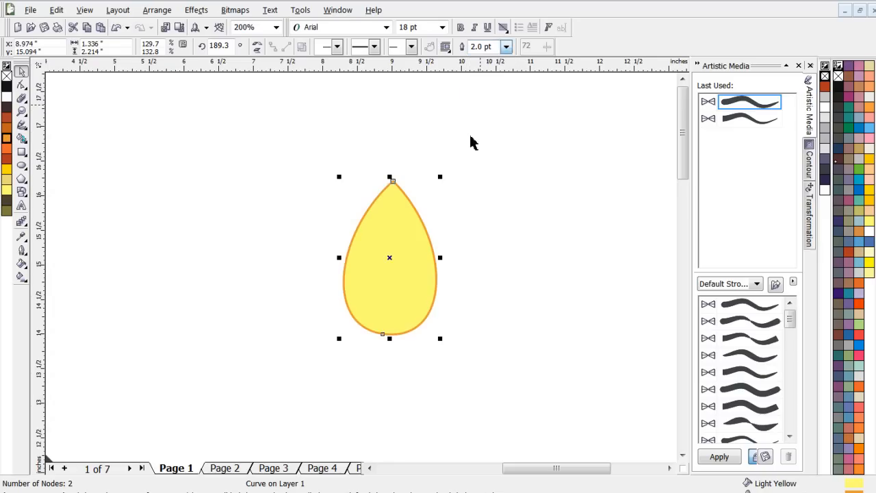
scroll(363, 271, "down", 1)
scroll(356, 301, "up", 1)
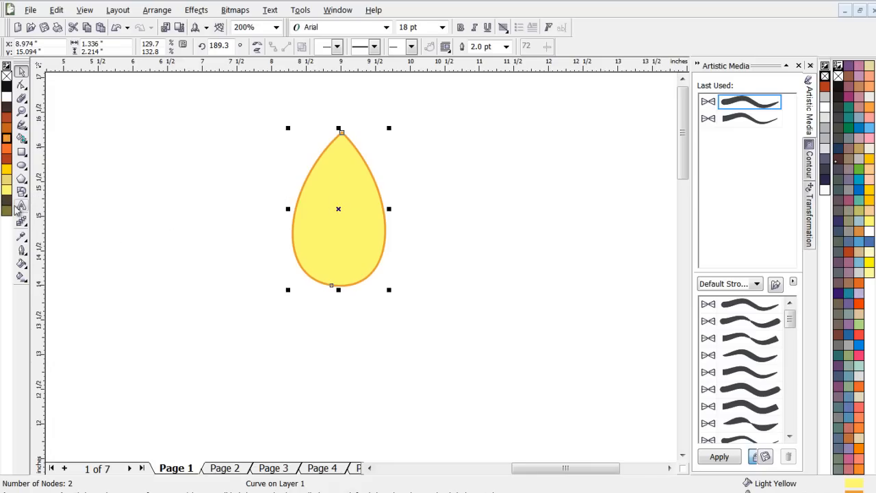
- Make the shape's outline scale with the image, and shrink the shape to about 1.27 by 2.10 inches
left_click(21, 253)
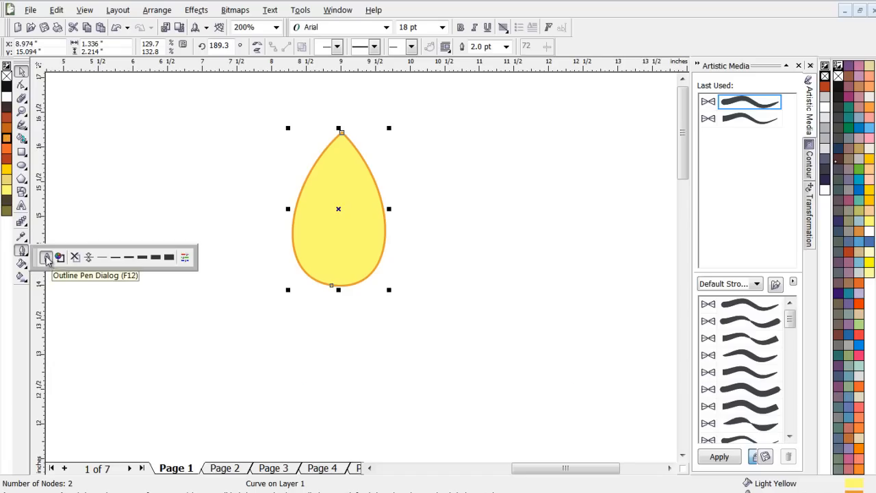
left_click(46, 258)
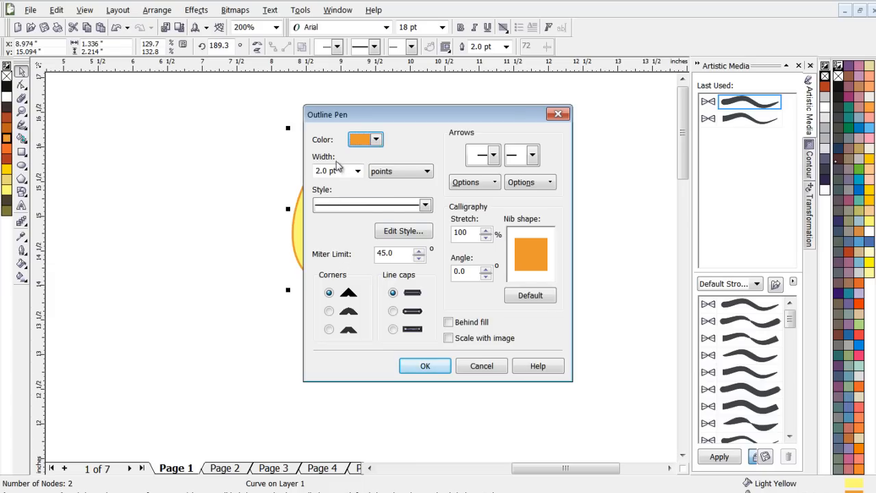
left_click(449, 338)
left_click(435, 368)
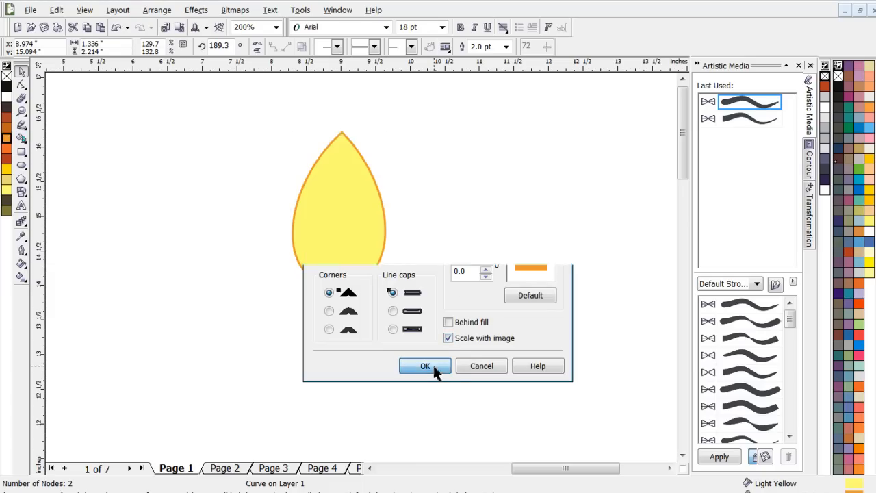
mouse_move(390, 129)
left_mouse_down()
mouse_move(356, 220)
mouse_move(358, 188)
mouse_move(438, 102)
mouse_move(387, 138)
left_mouse_up()
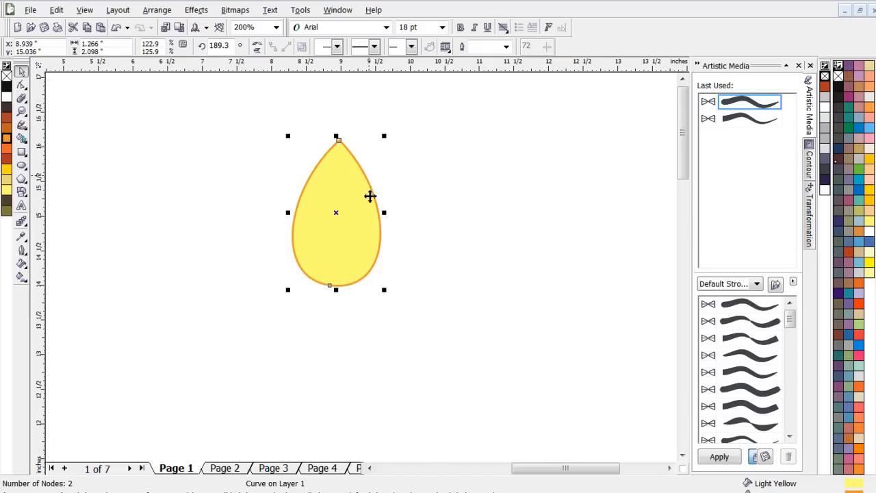
- Move the rotation center of the yellow petal to the middle of its rounded base
scroll(360, 278, "down", 3)
scroll(356, 274, "up", 2)
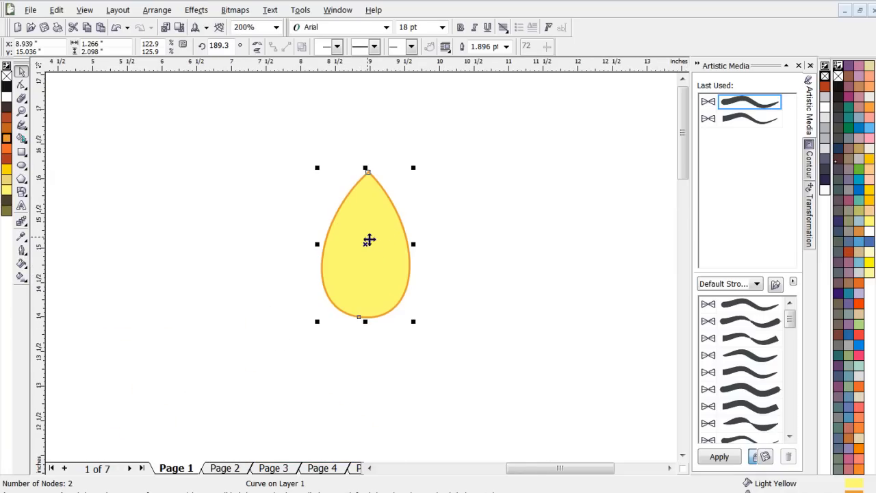
scroll(369, 241, "up", 1)
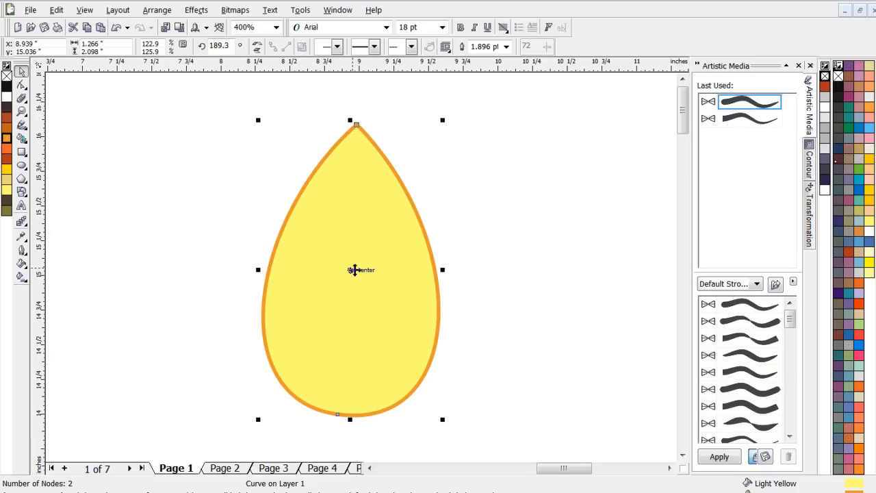
left_click(352, 273)
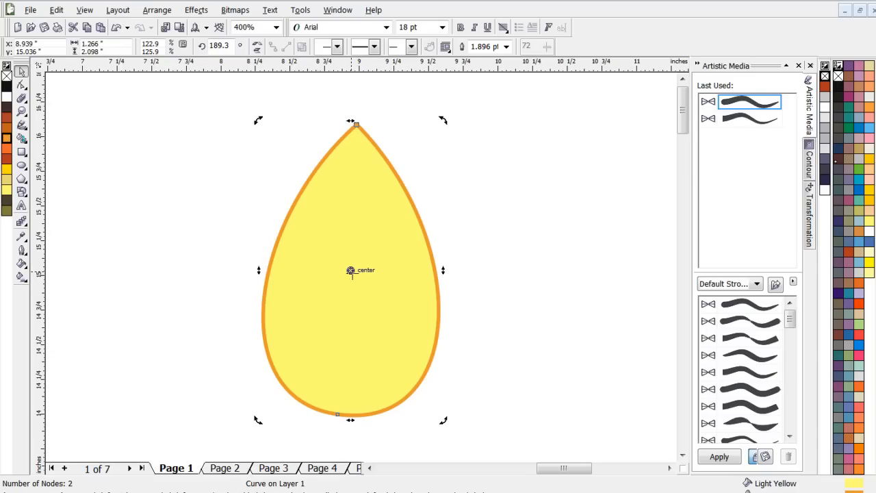
left_click_drag(351, 270, 350, 416)
scroll(328, 250, "down", 2)
scroll(364, 271, "up", 1)
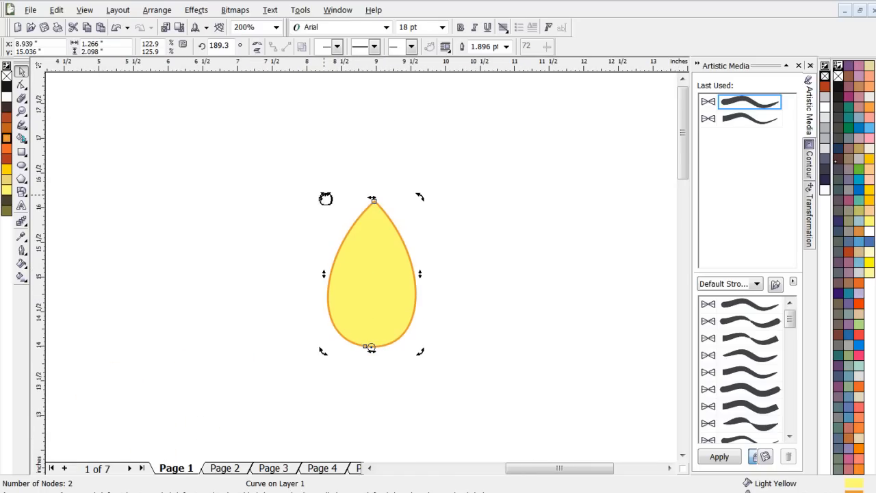
- Fan out two rotated petal copies on each side of the upright one, with the outermost at about 241 and 137 degrees
left_click_drag(326, 199, 274, 260)
left_click_drag(288, 218, 248, 260)
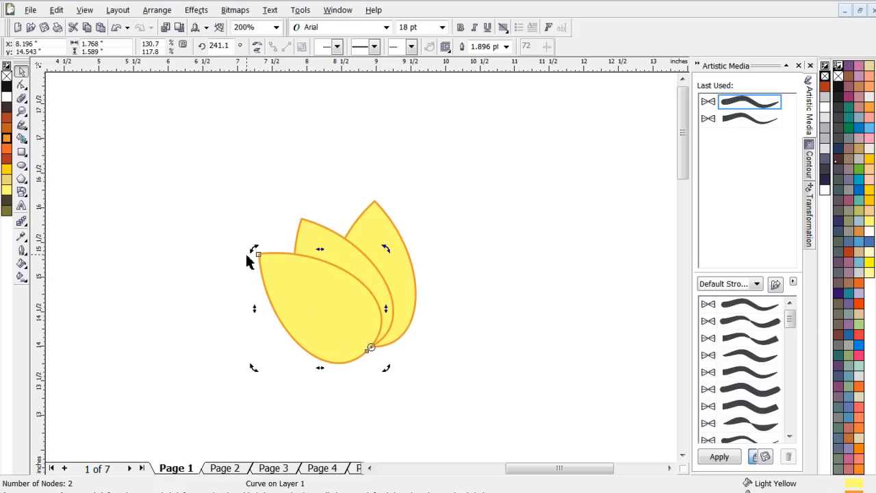
left_click(374, 215)
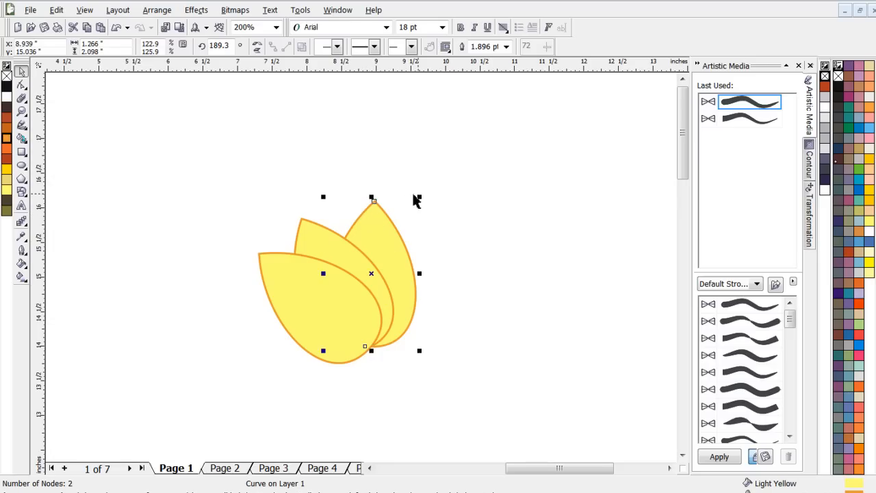
left_click(372, 275)
left_click_drag(426, 200, 471, 254)
left_click_drag(455, 220, 483, 275)
left_click(499, 219)
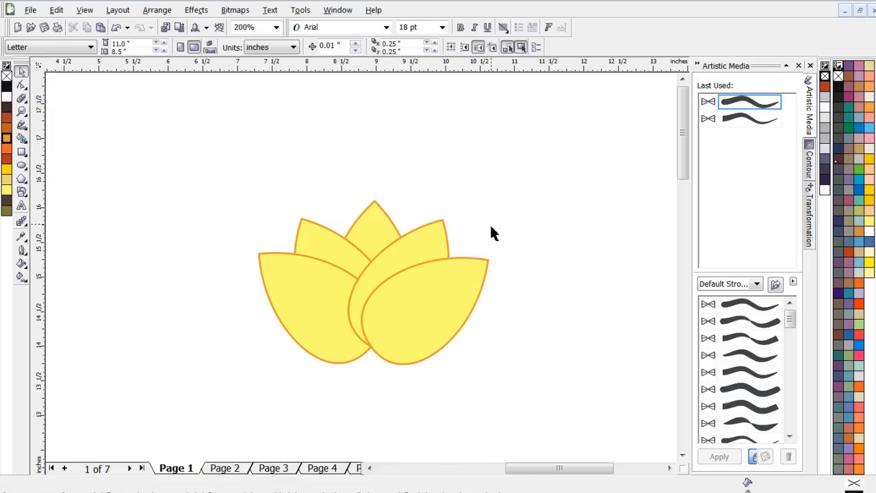
- Place a copy of the middle upright petal directly below the flower and fill it with dark R56 G54 B4
scroll(353, 285, "down", 4)
scroll(353, 285, "up", 5)
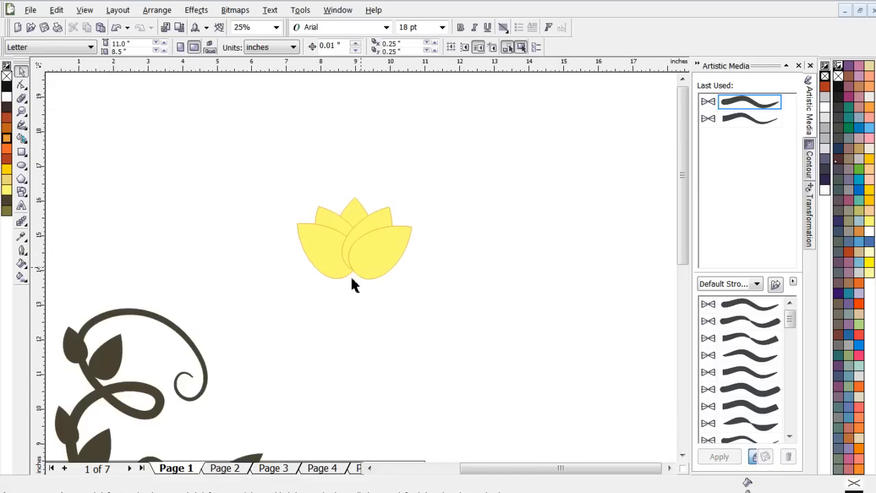
scroll(360, 271, "down", 2)
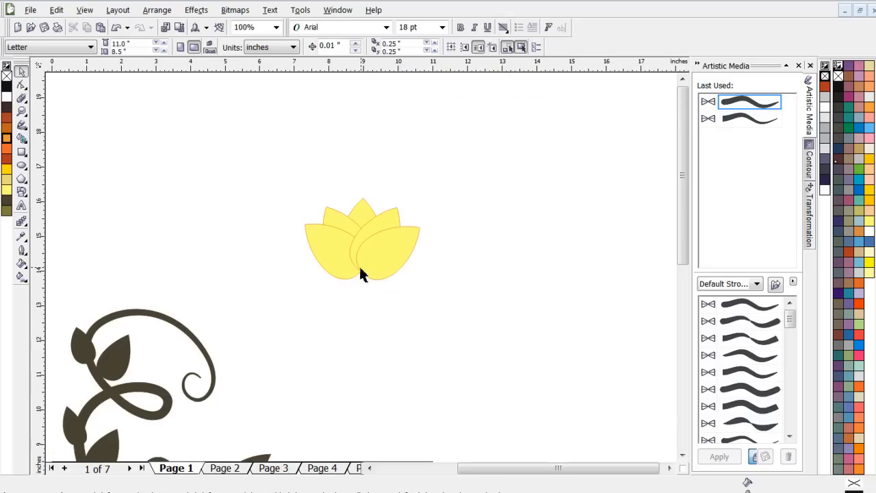
scroll(361, 272, "up", 1)
left_click(417, 226)
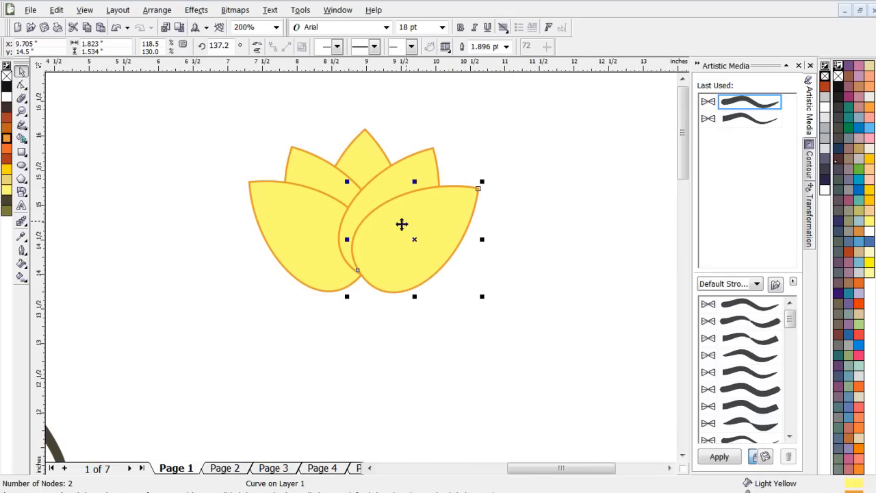
left_click(365, 146)
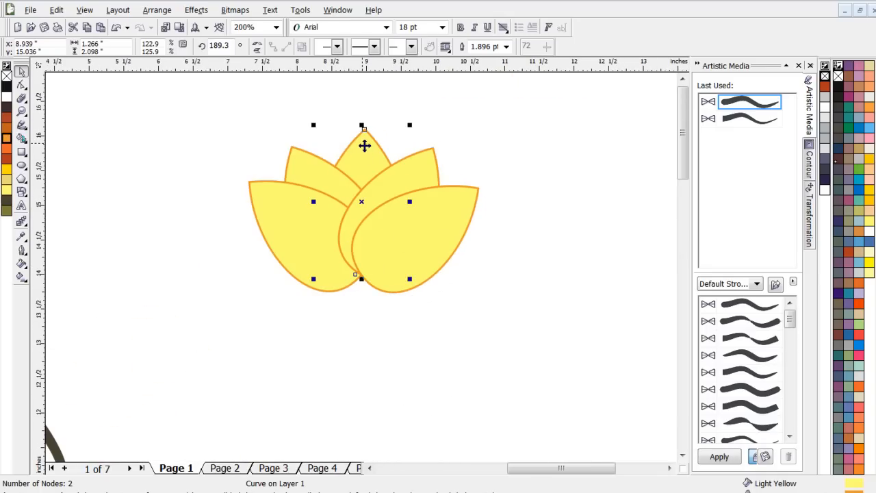
left_click_drag(364, 145, 362, 314)
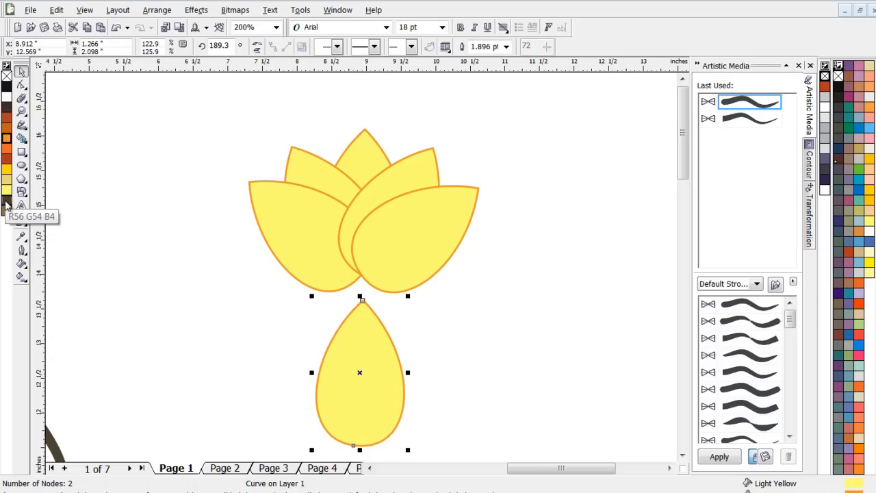
left_click(6, 206)
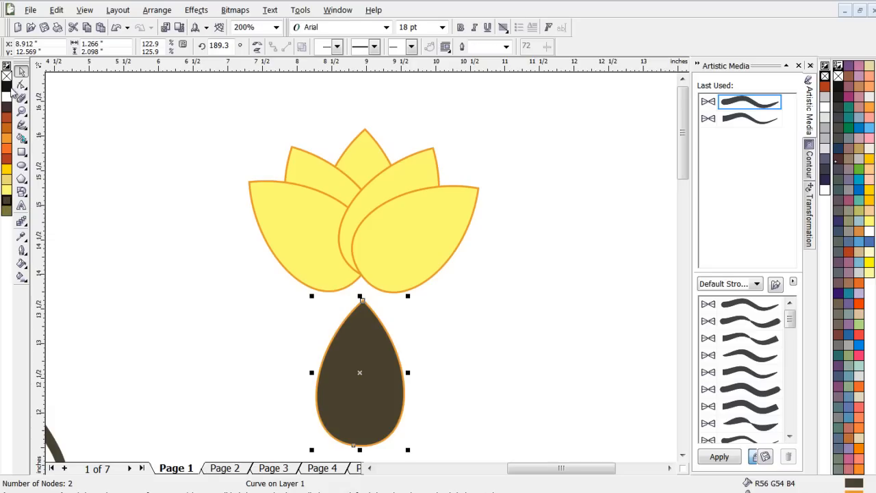
left_click(505, 47)
left_click(507, 47)
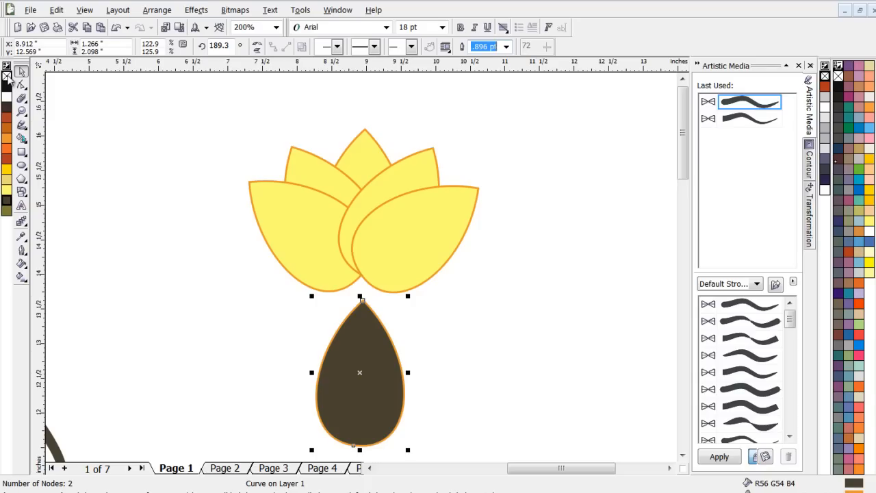
left_click(8, 80)
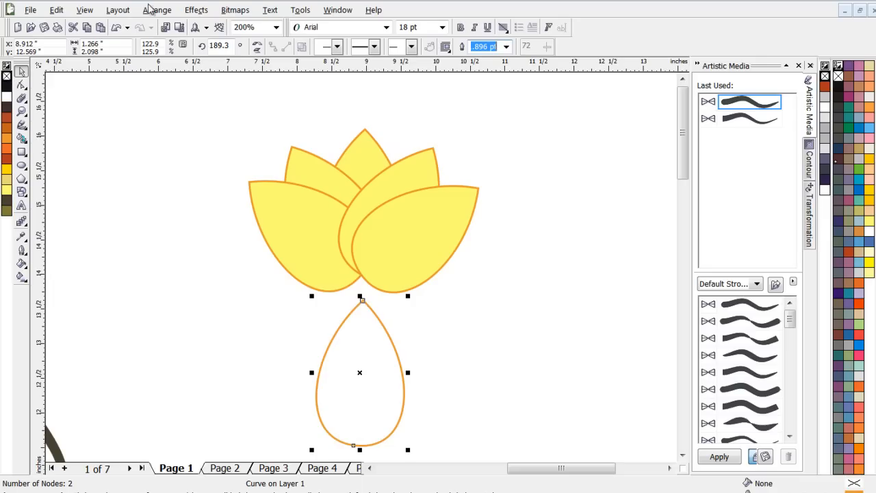
left_click(116, 27)
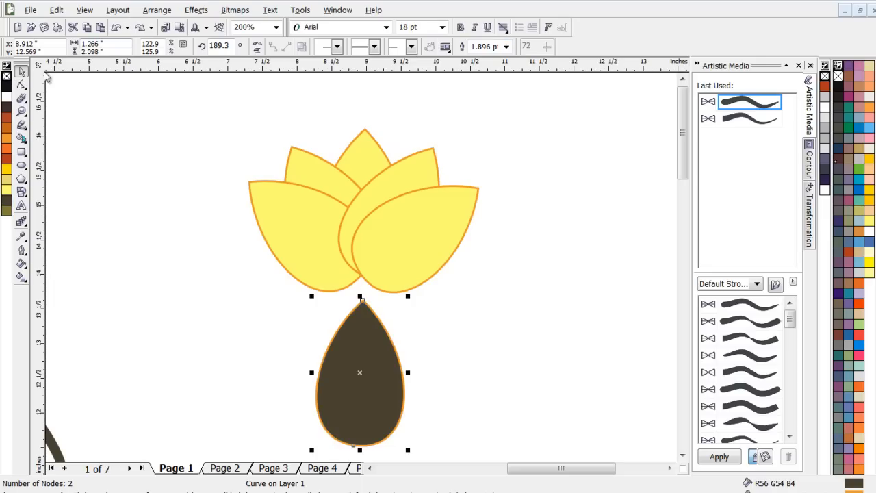
- Remove the dark petal's outline and add one copy rotated about its base to each side, the right one at about 151 degrees
right_click(6, 76)
scroll(398, 378, "down", 2)
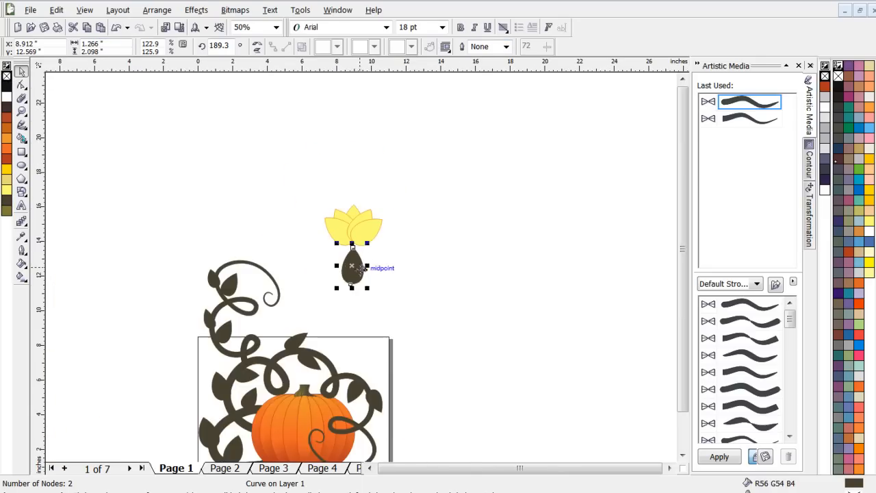
scroll(350, 265, "up", 1)
scroll(360, 262, "up", 1)
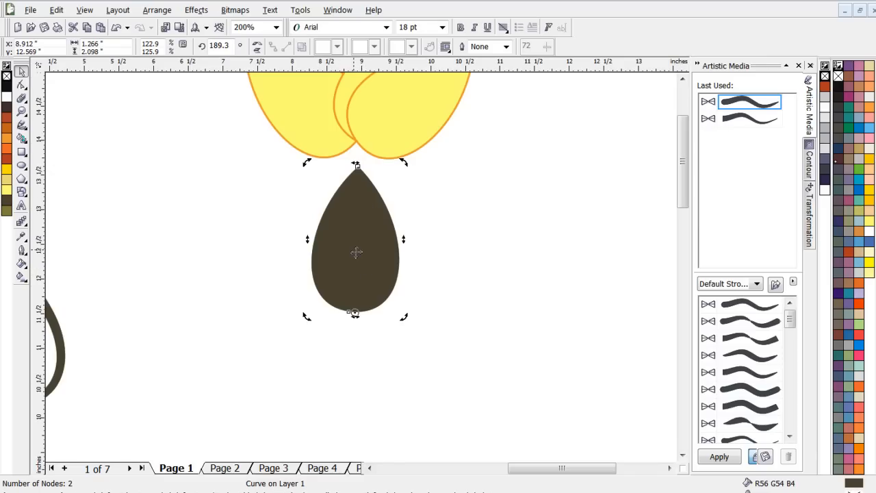
left_click(354, 244)
left_click_drag(303, 166, 224, 225)
left_click_drag(260, 193, 429, 225)
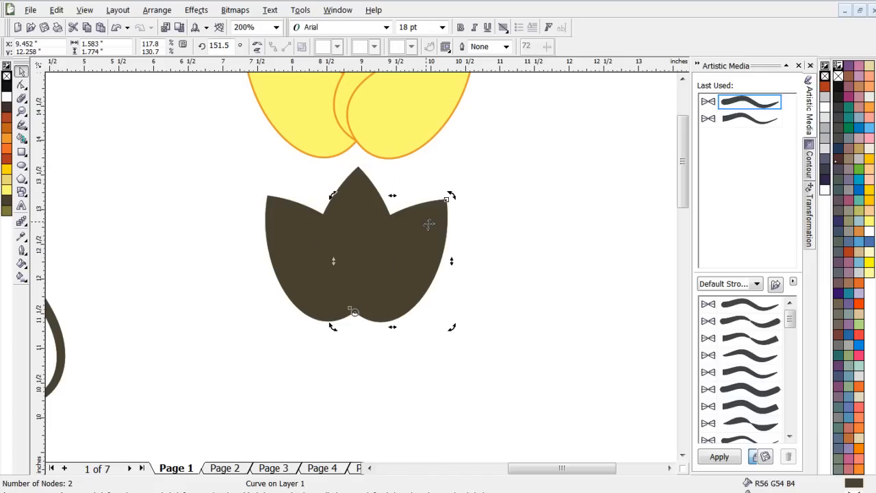
- Weld the three dark petals into a single shape
left_click(486, 252)
left_click_drag(525, 360, 226, 149)
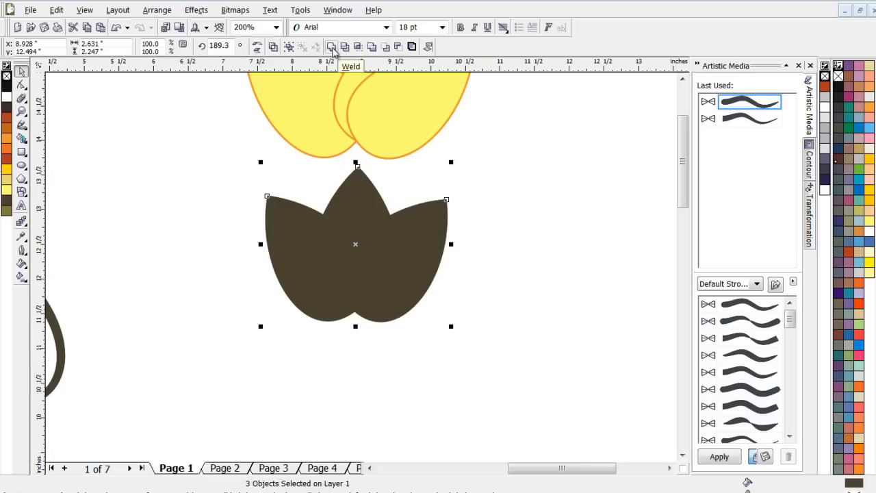
left_click(331, 46)
left_click(508, 202)
- Move the welded dark shape up over the yellow petals' bases and flatten it to about 1.56 inches high
left_click(387, 242)
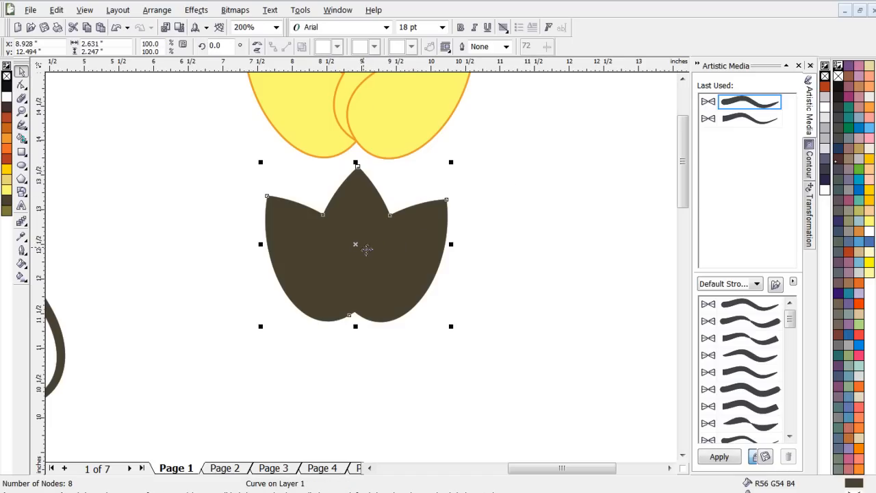
scroll(368, 234, "down", 1)
left_click_drag(367, 280, 368, 243)
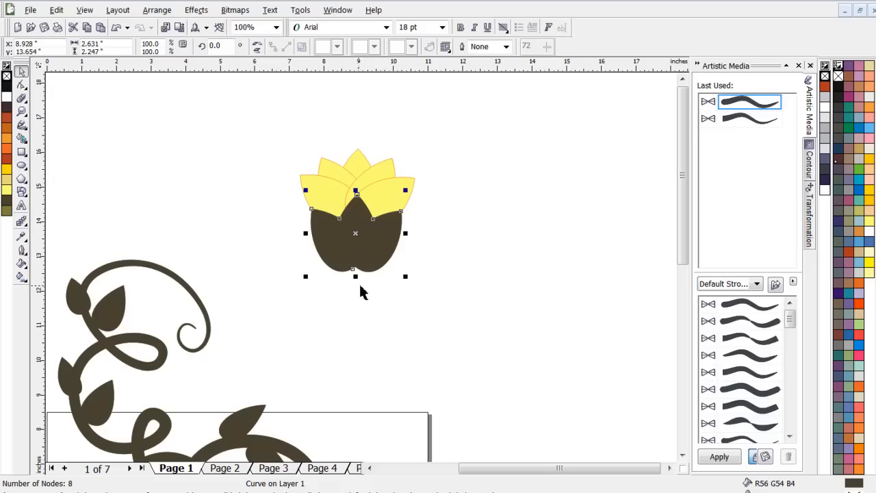
left_click_drag(359, 279, 358, 258)
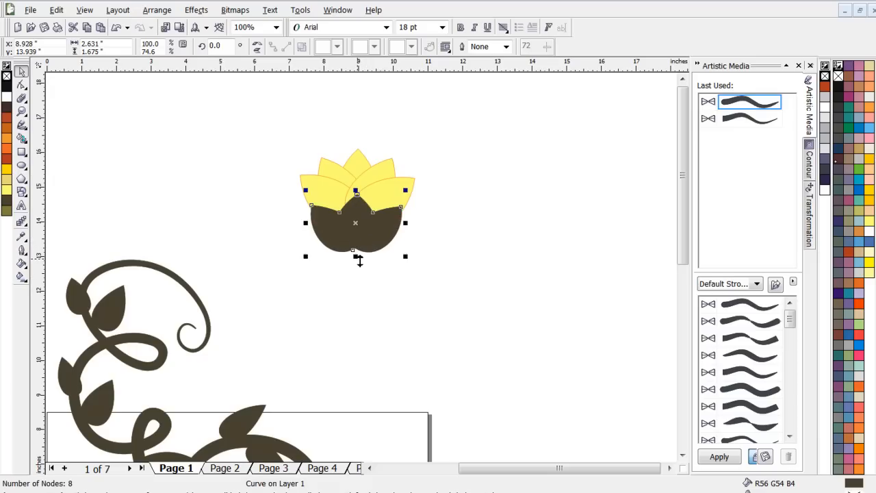
left_click_drag(356, 191, 356, 195)
left_click_drag(358, 239, 358, 233)
- Fine-tune the dark base's height by shortening it from below and then lengthening it slightly
scroll(358, 236, "down", 2)
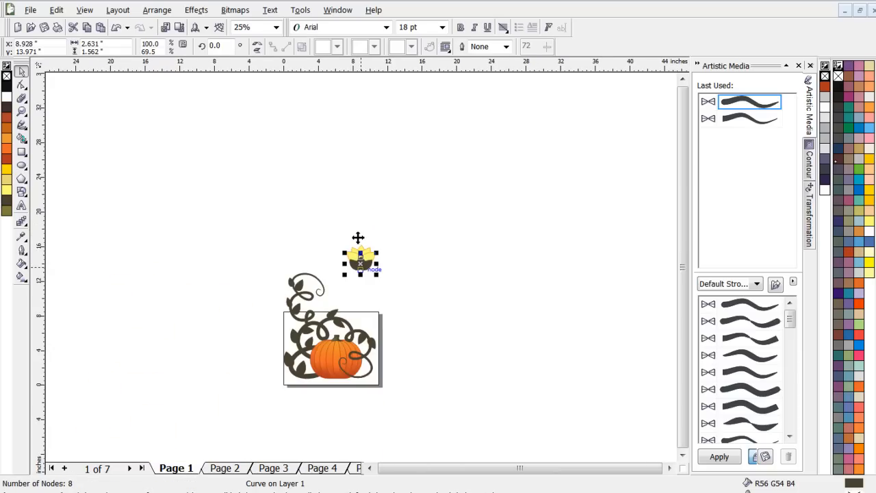
scroll(358, 238, "up", 3)
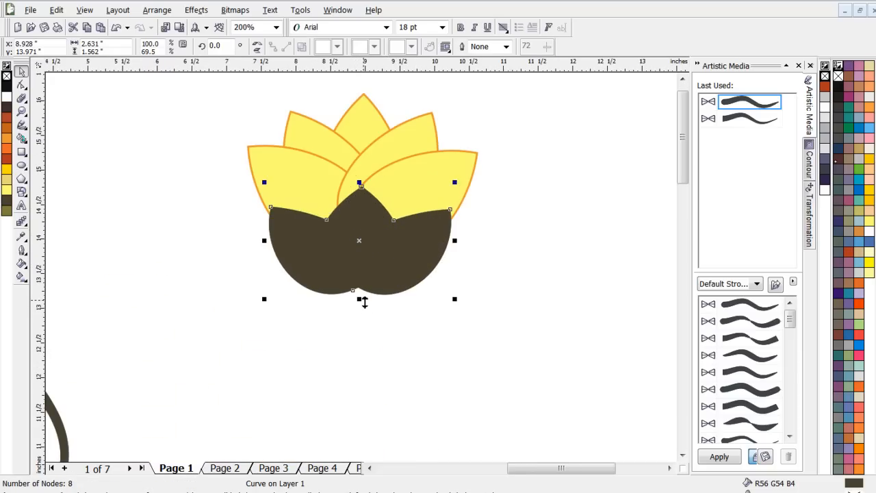
left_click_drag(361, 301, 361, 285)
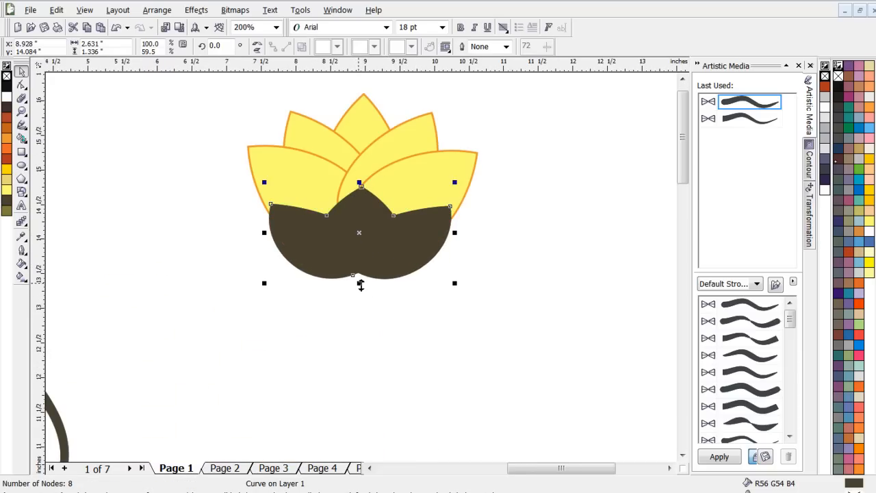
scroll(361, 285, "down", 1)
left_click(461, 213)
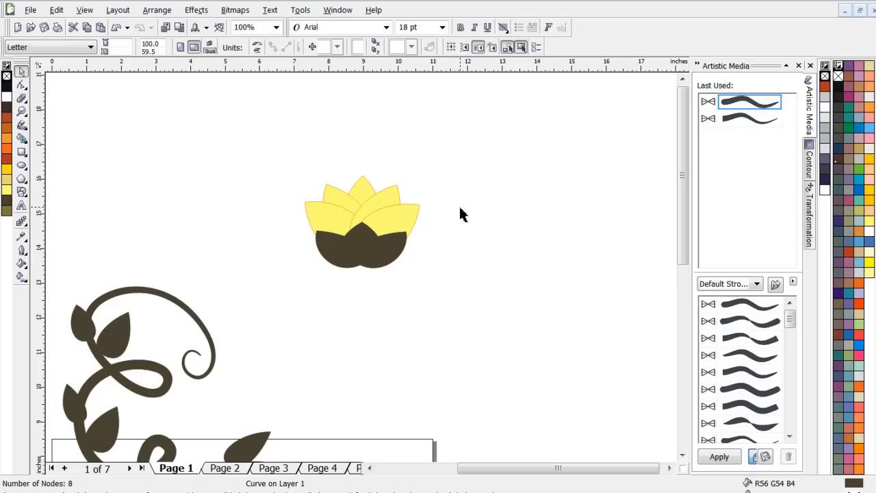
left_click(379, 267)
mouse_move(363, 275)
left_mouse_down()
mouse_move(363, 293)
mouse_move(363, 282)
left_mouse_up()
left_click(495, 231)
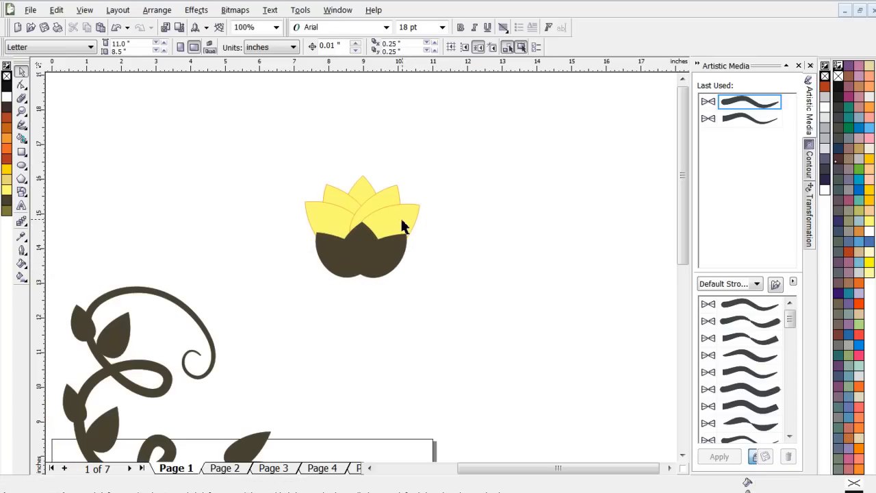
- Shrink the whole flower to about 0.95 by 0.85 inches and group its petals with the dark base
scroll(391, 228, "down", 1)
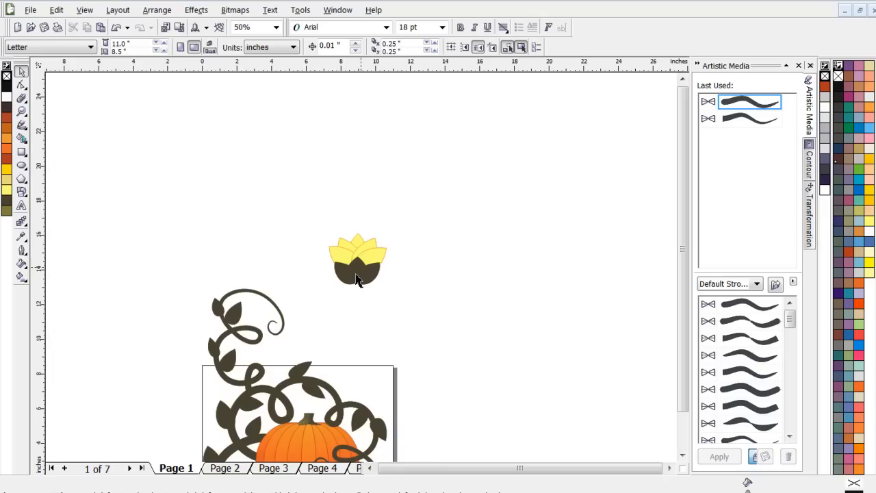
left_click_drag(427, 220, 319, 309)
left_click_drag(326, 231, 368, 269)
scroll(376, 305, "up", 2)
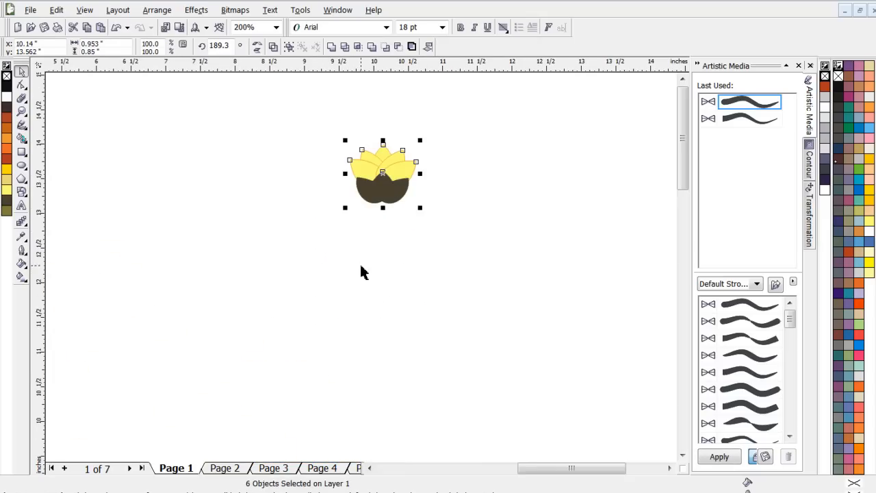
scroll(361, 267, "down", 1)
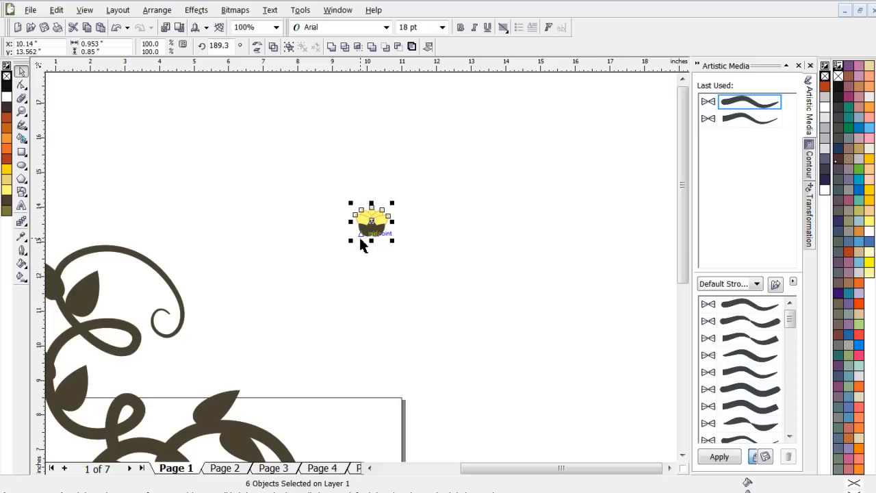
key("ctrl+g")
left_click(453, 187)
- Move the flower group closer to the vines, tilt it, and place copies on the upper and middle vine, the middle one enlarged to about 115%
left_click_drag(379, 216, 310, 283)
left_click_drag(289, 321, 355, 273)
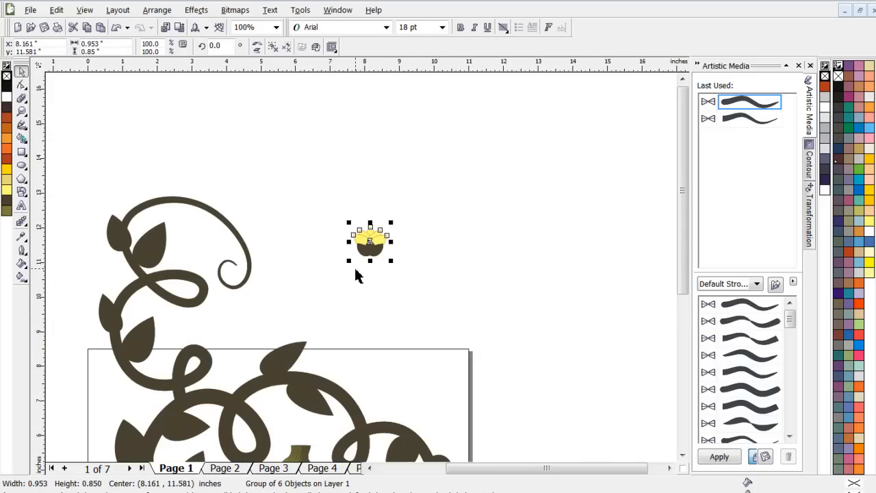
scroll(356, 273, "down", 2)
scroll(358, 270, "up", 2)
left_click(391, 245)
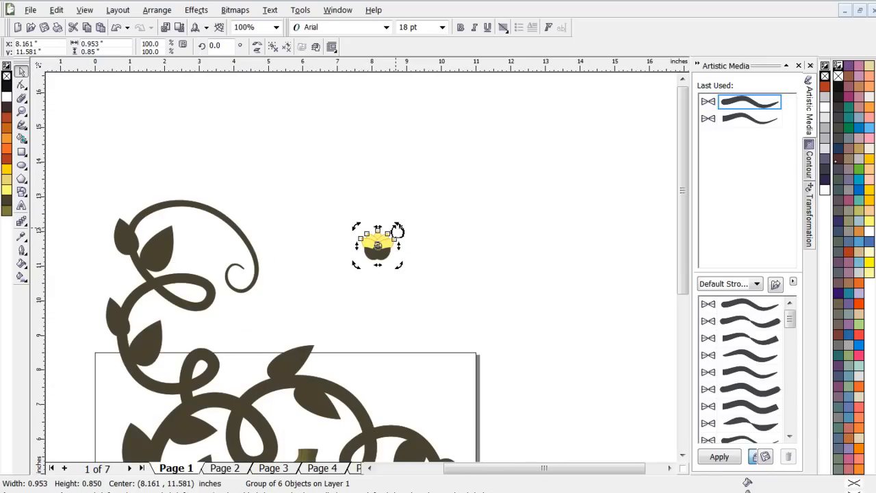
left_click_drag(401, 231, 189, 401)
- Nudge the enlarged flower copy slightly down and left where the leaf joins the middle vine
scroll(167, 429, "down", 1)
scroll(381, 279, "up", 1)
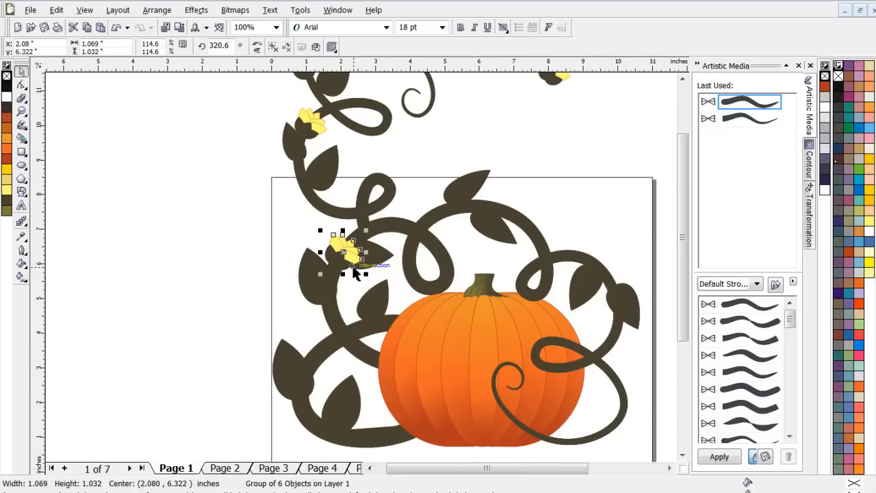
left_click_drag(345, 256, 343, 264)
scroll(365, 271, "down", 1)
scroll(376, 251, "up", 1)
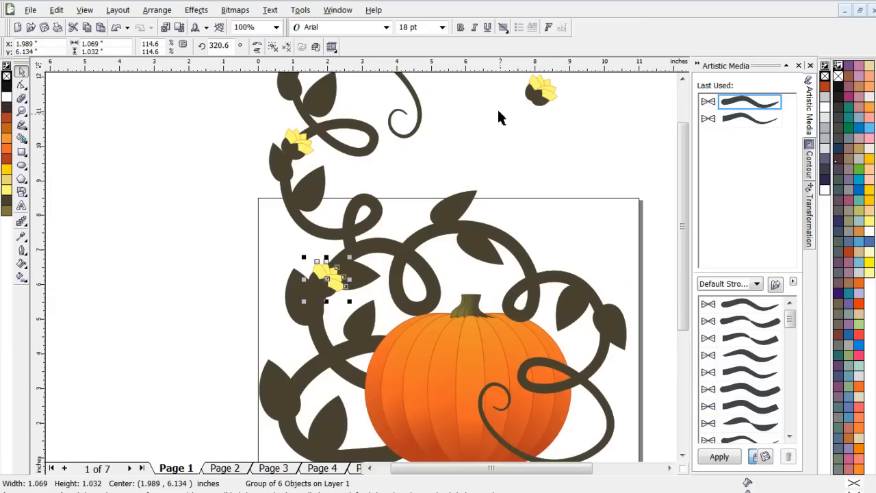
- Place a flower copy where the leaves meet on the lowest vine, rotate it to about 34°, and enlarge it to about 158%
left_click_drag(539, 101, 262, 435)
left_click(306, 425)
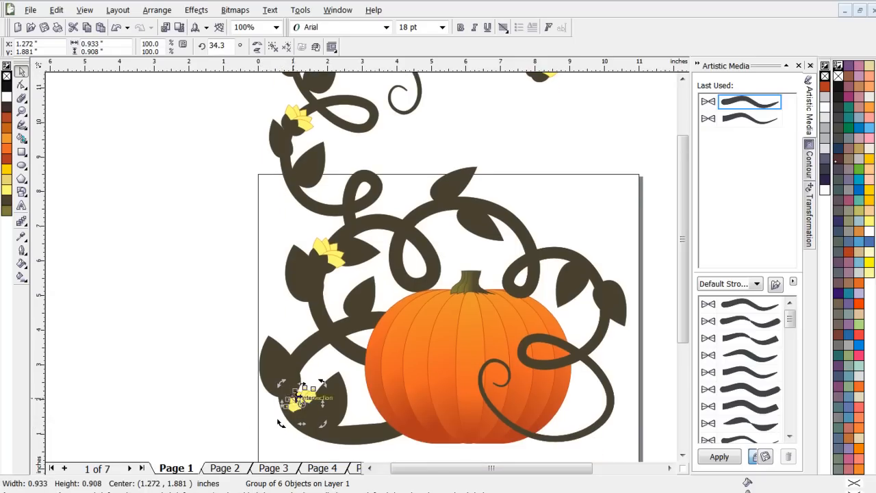
left_click(285, 391)
left_click_drag(282, 384, 263, 364)
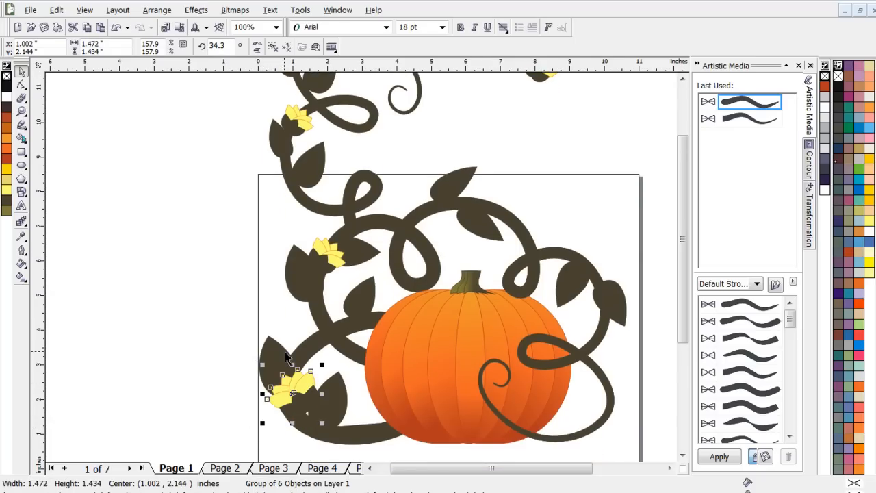
- Place another flower copy between the two leaves on the vine above the pumpkin, rotated to about 303°
scroll(388, 241, "down", 2)
scroll(417, 205, "up", 2)
scroll(372, 277, "down", 2)
scroll(363, 274, "up", 2)
left_click(389, 235)
left_click_drag(388, 235, 340, 354)
right_click(312, 364)
left_click(314, 362)
scroll(337, 367, "down", 1)
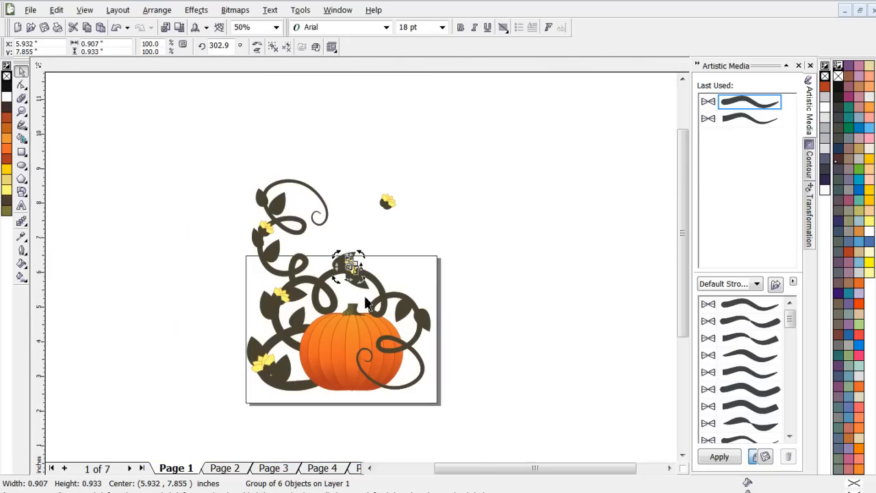
- Copy the flower to the pair of leaves right of the pumpkin, rotate it to about 249.5°, and fit it between them
scroll(361, 271, "up", 1)
scroll(361, 261, "down", 1)
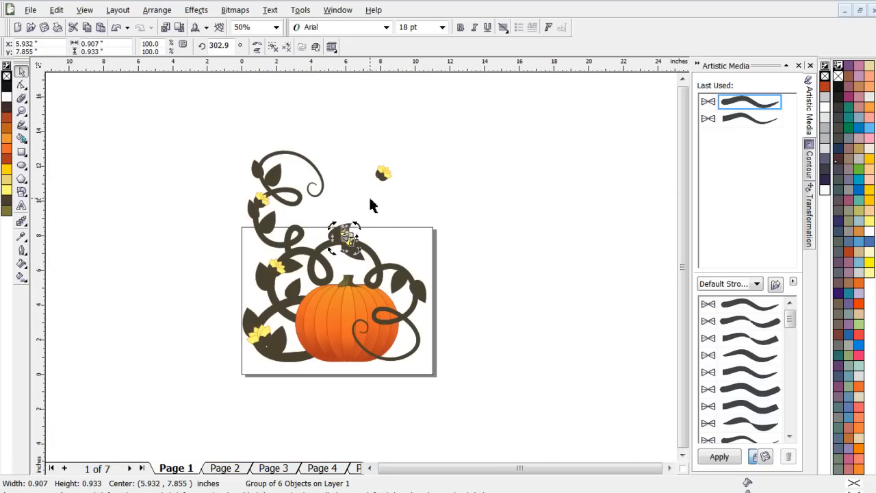
left_click(384, 172)
left_click_drag(384, 172, 441, 279)
right_click(426, 267)
left_click(423, 263)
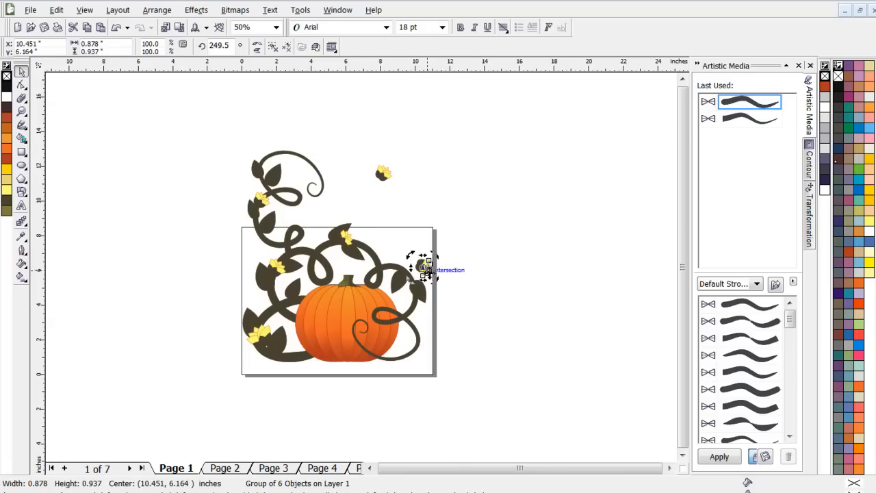
scroll(429, 271, "up", 2)
left_click(349, 239)
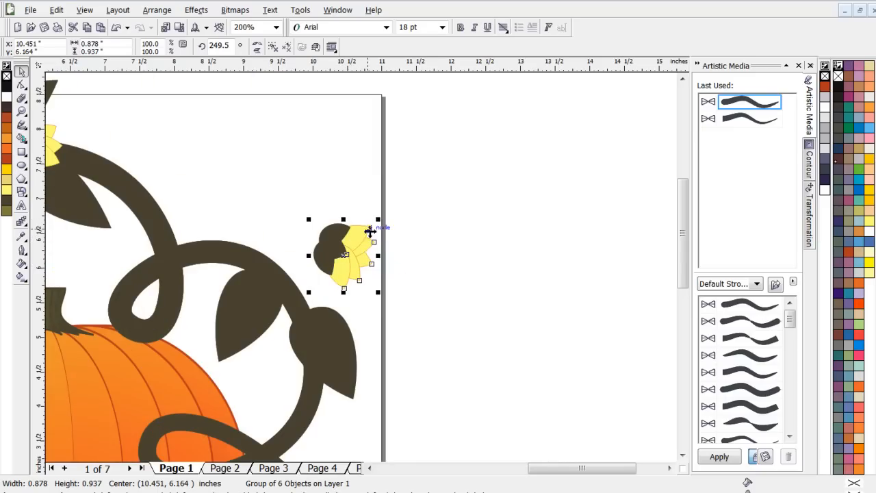
left_click_drag(349, 245, 303, 291)
left_click(411, 267)
- Delete the spare flower above the page
scroll(357, 267, "down", 2)
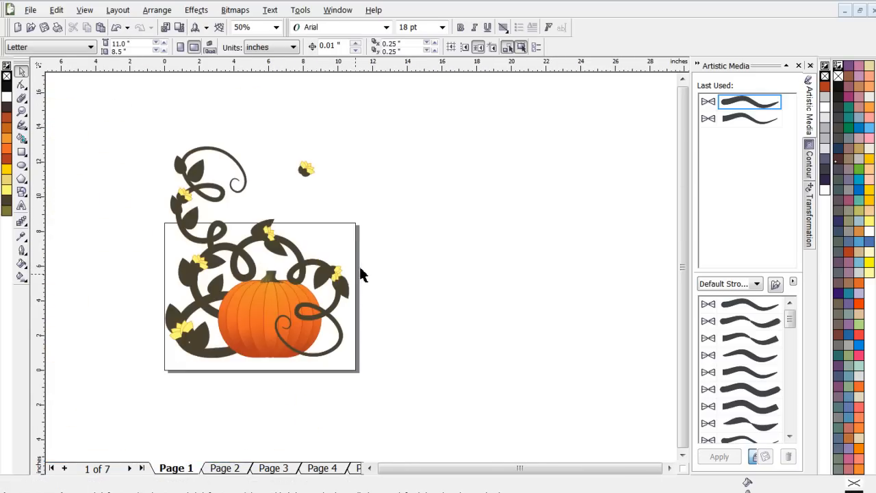
scroll(359, 279, "down", 1)
scroll(362, 269, "up", 1)
left_click(346, 195)
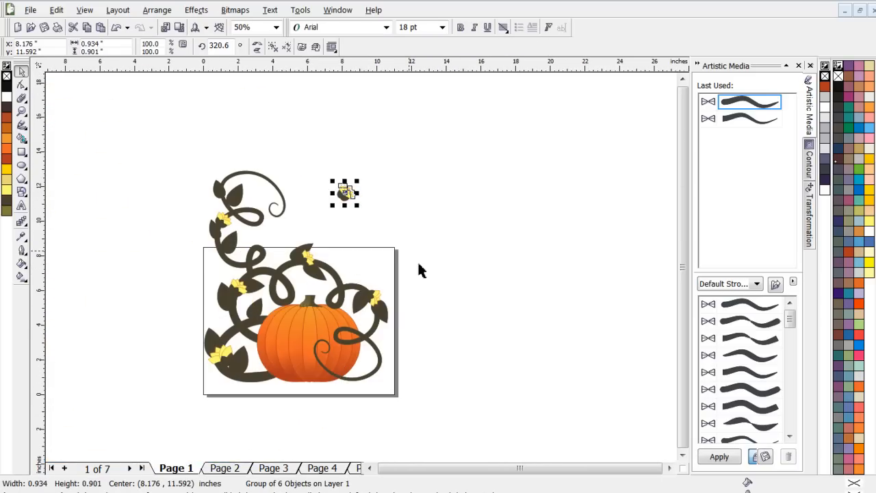
key("Delete")
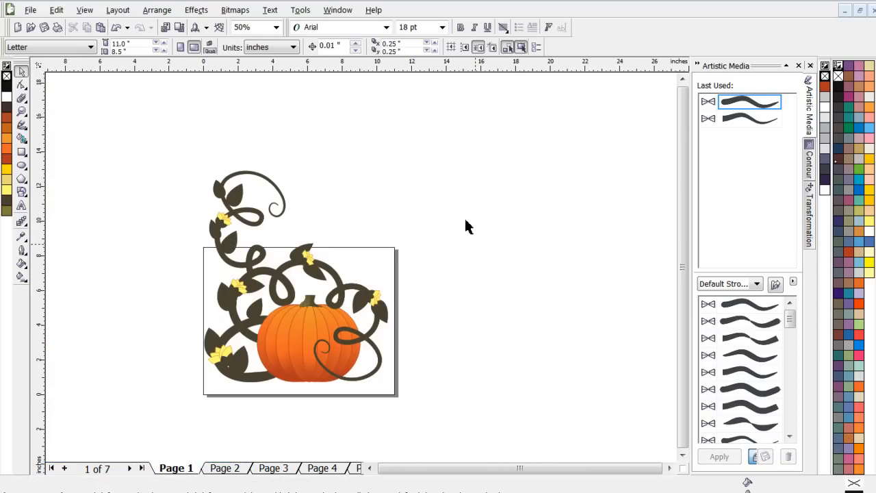
- Move the large flower on the lowest vine slightly down so its dark base covers the gap between the leaves
scroll(363, 273, "up", 2)
scroll(362, 271, "down", 3)
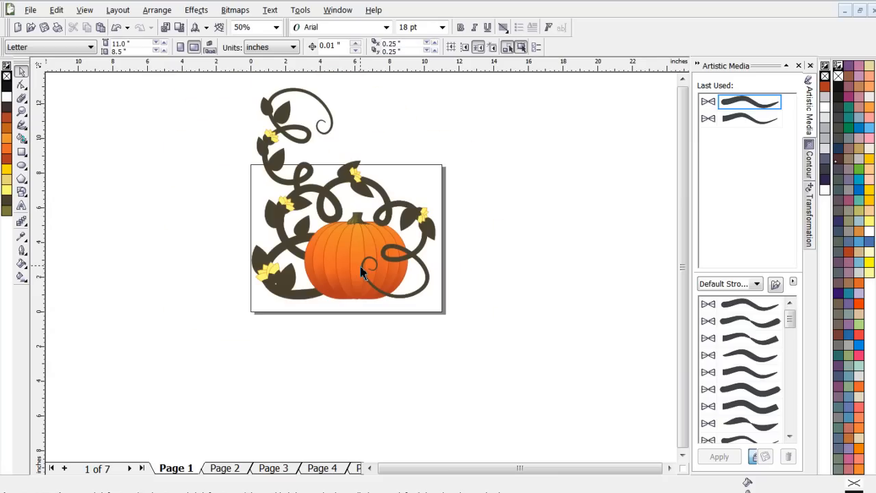
scroll(364, 248, "up", 1)
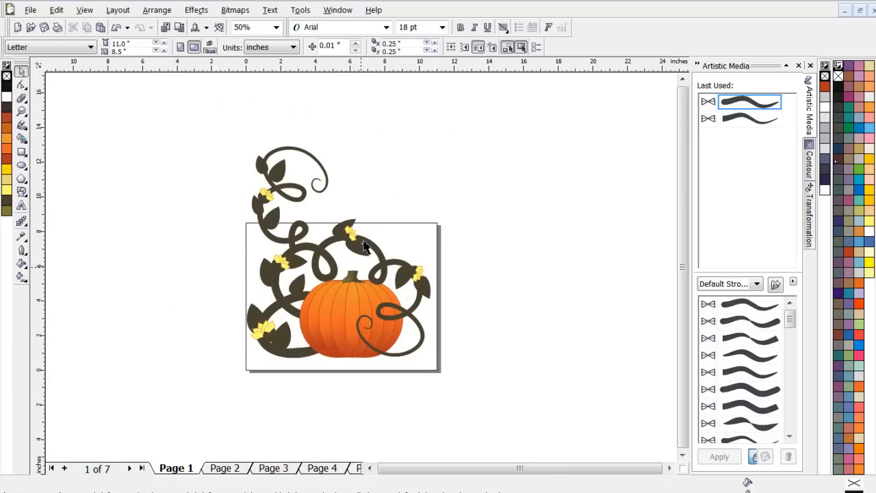
scroll(364, 247, "up", 1)
scroll(364, 247, "down", 1)
scroll(354, 334, "up", 1)
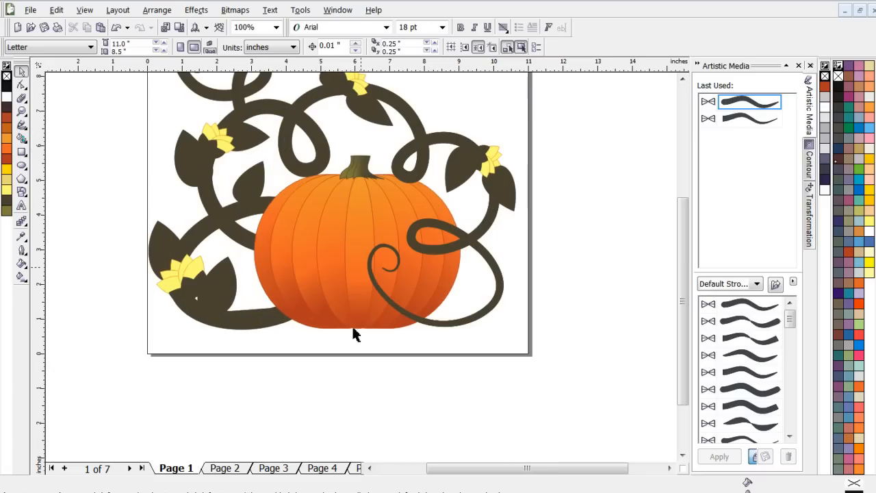
scroll(354, 334, "down", 1)
scroll(354, 267, "up", 1)
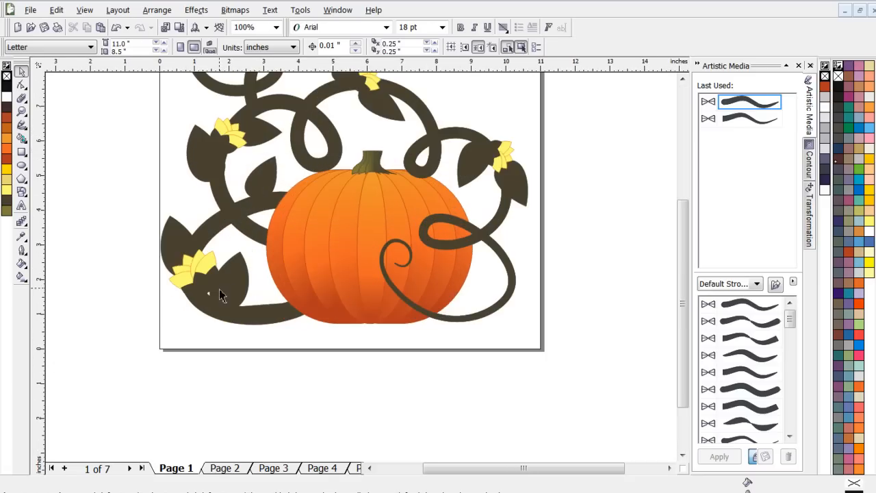
left_click(200, 280)
left_click_drag(200, 274, 200, 287)
left_click(575, 152)
- Select the entire illustration, including the pumpkin, vines, leaves and flowers
scroll(361, 276, "down", 2)
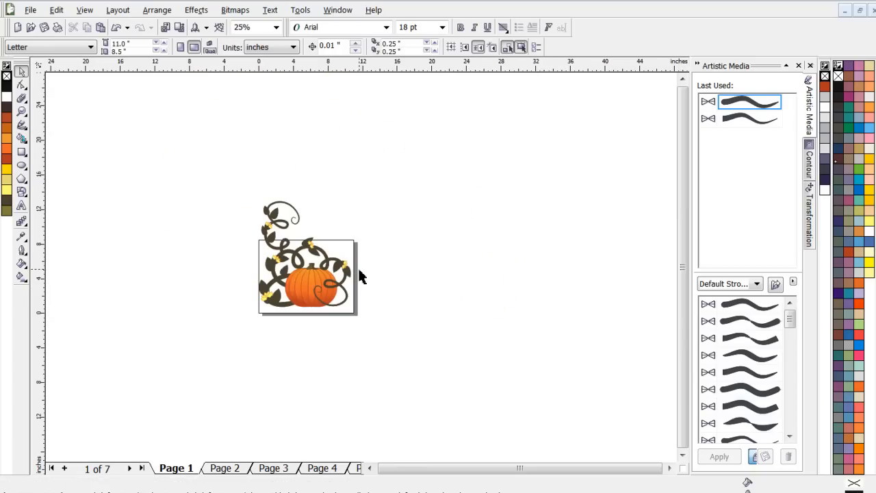
scroll(294, 267, "up", 1)
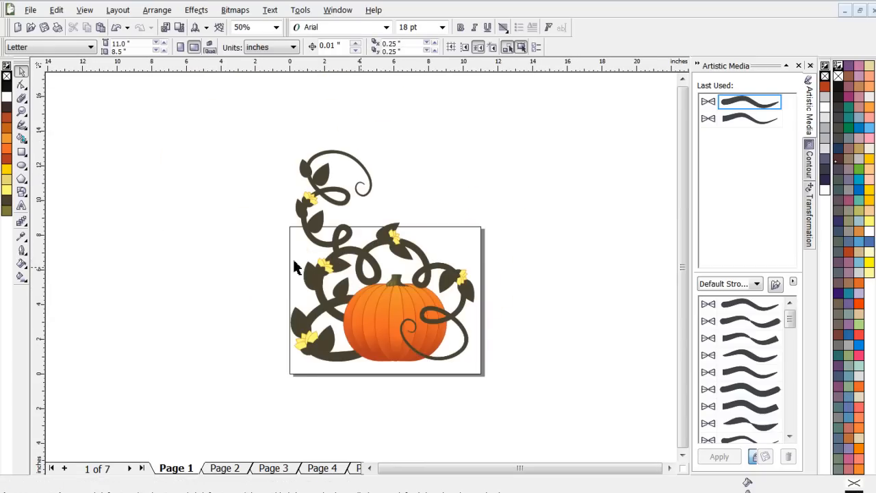
mouse_move(261, 123)
left_mouse_down()
mouse_move(471, 446)
mouse_move(494, 419)
left_mouse_up()
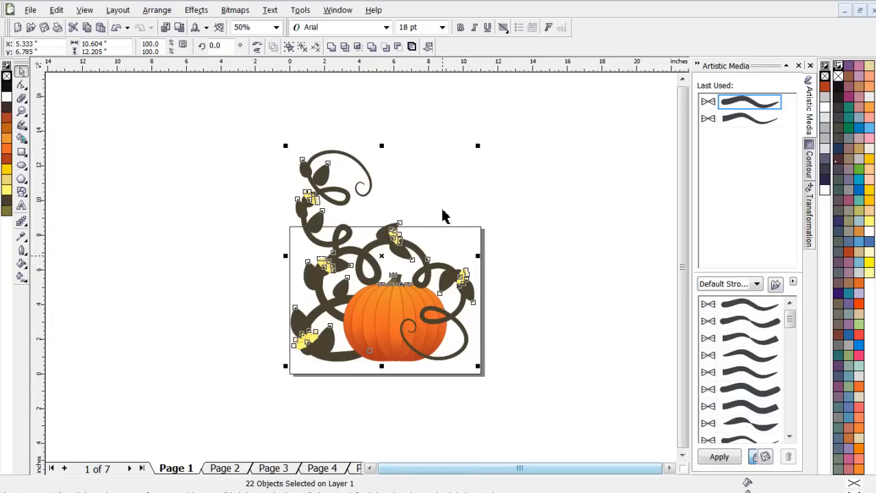